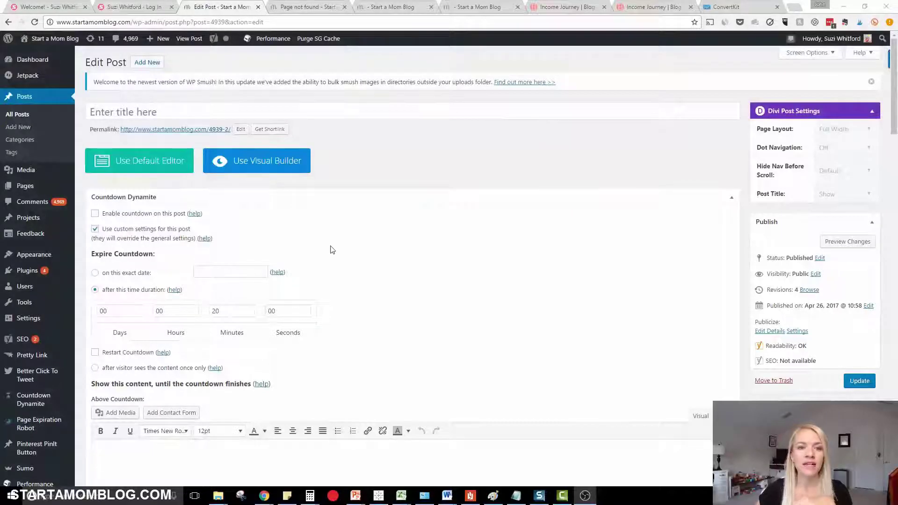
Scroll through the post and try moving the Call To Action module to another row
scroll(347, 220, "down", 15)
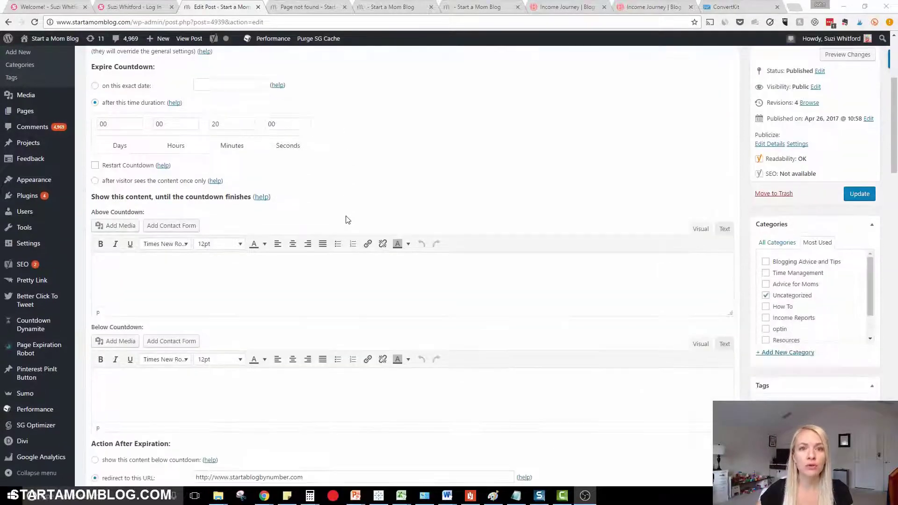
scroll(348, 220, "down", 10)
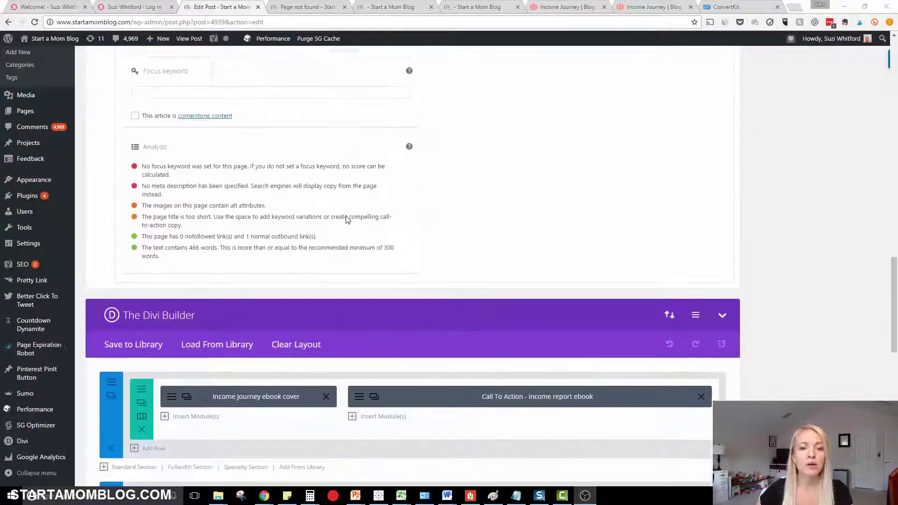
scroll(446, 247, "down", 1)
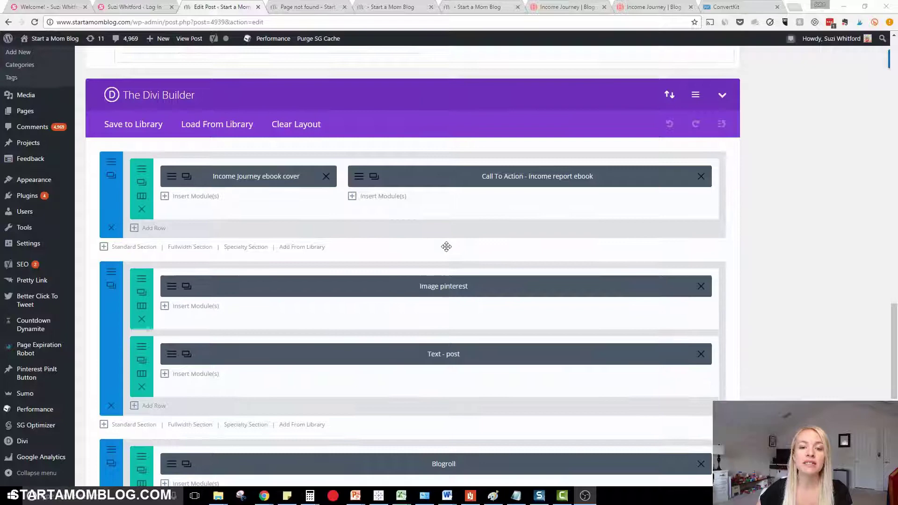
scroll(445, 246, "down", 1)
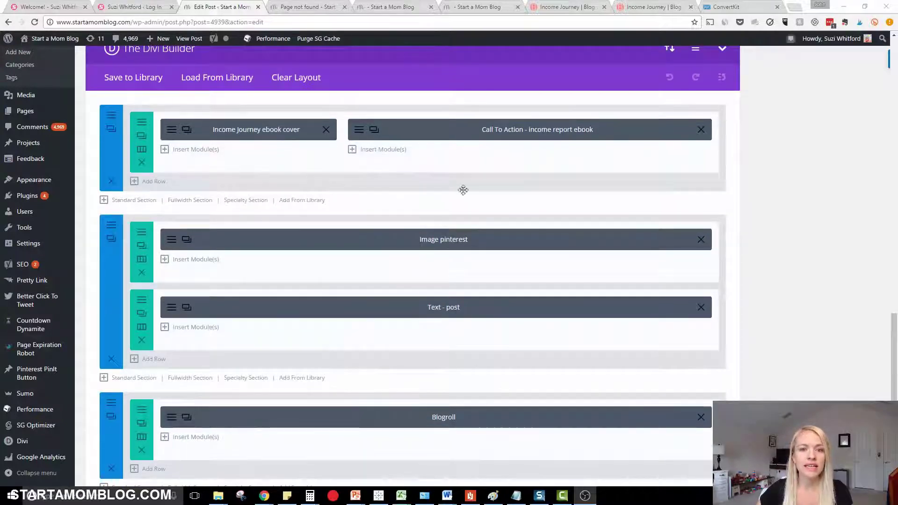
mouse_move(468, 133)
left_mouse_down()
mouse_move(399, 181)
mouse_move(391, 156)
mouse_move(467, 133)
left_mouse_up()
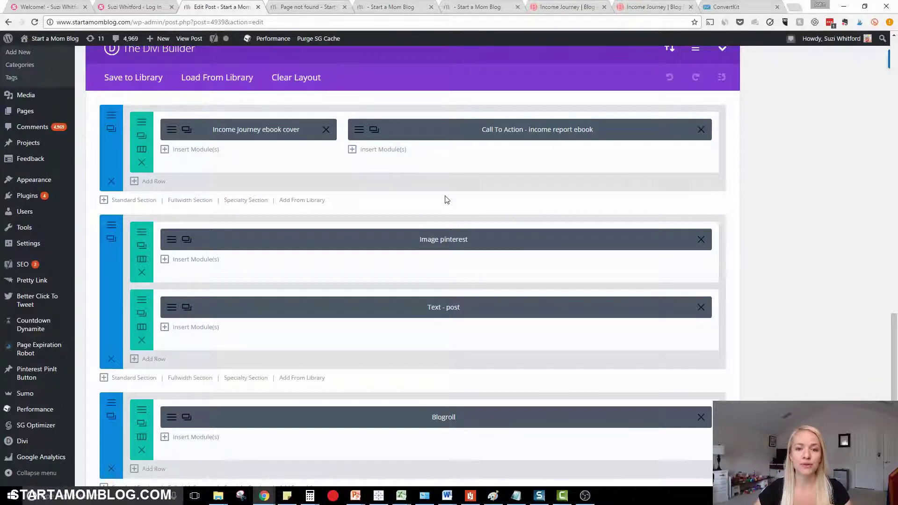
scroll(445, 200, "up", 1)
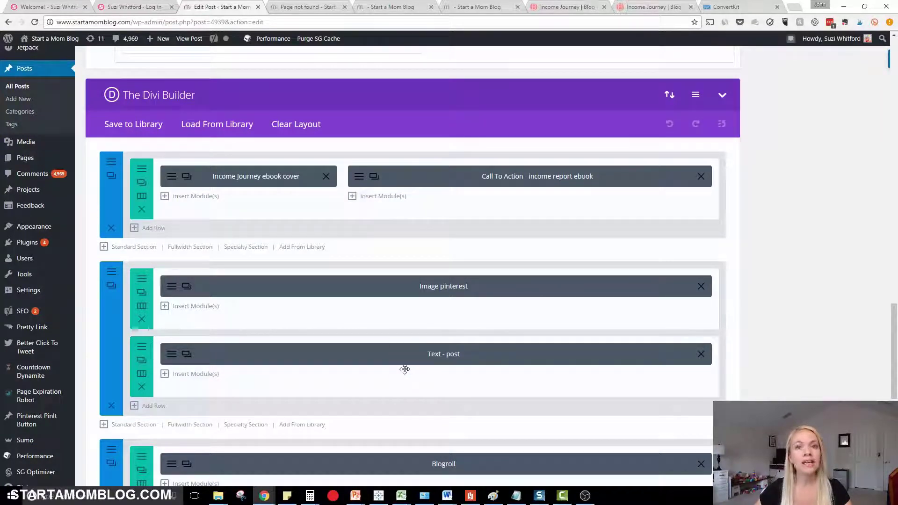
scroll(403, 367, "up", 4)
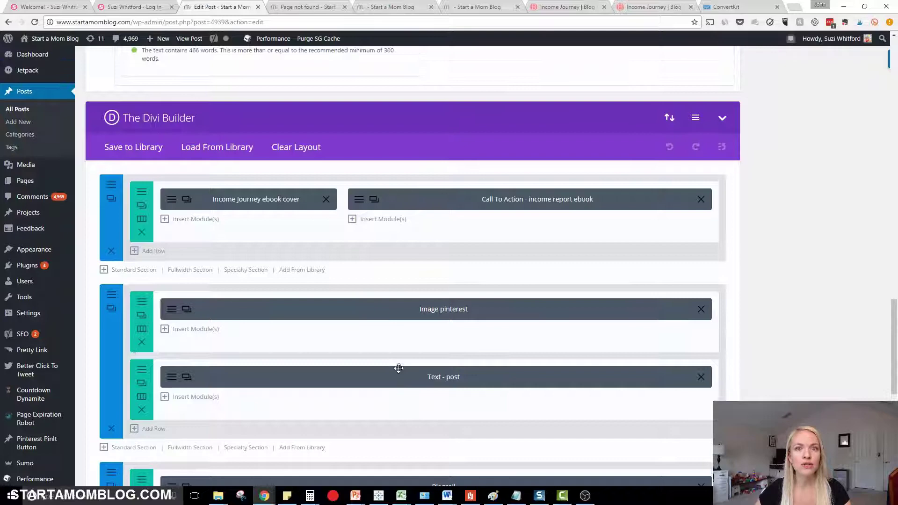
scroll(396, 367, "up", 15)
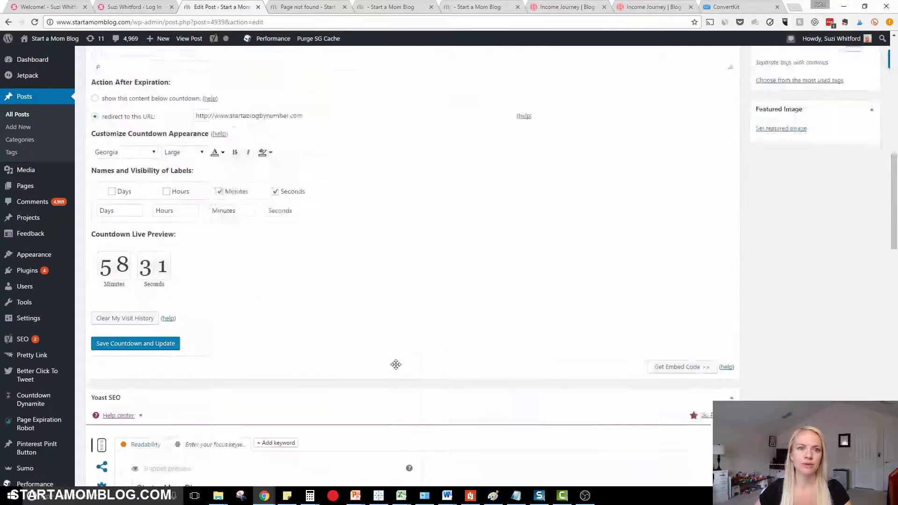
scroll(394, 358, "up", 2)
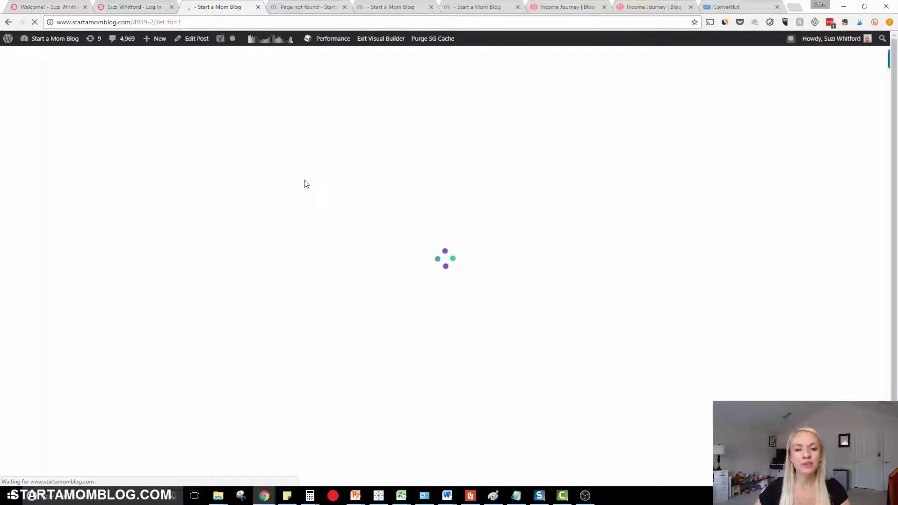
scroll(480, 268, "down", 1)
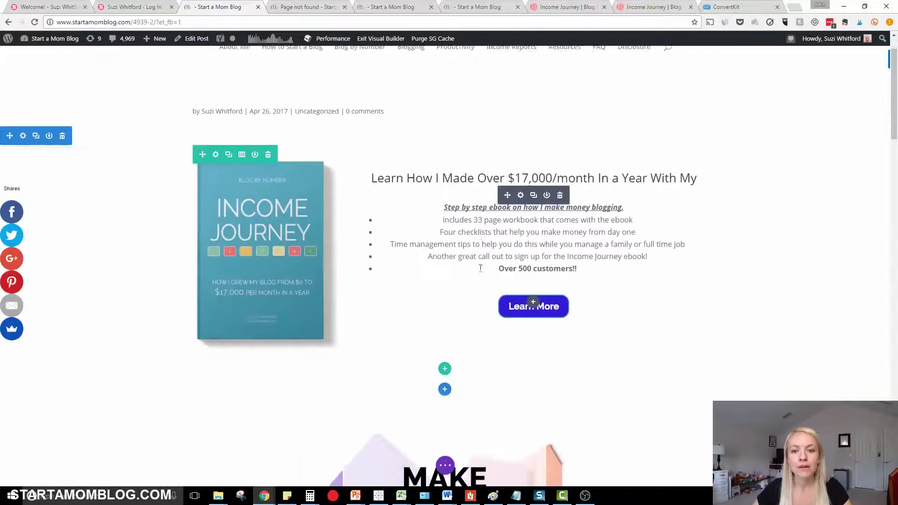
scroll(480, 268, "down", 1)
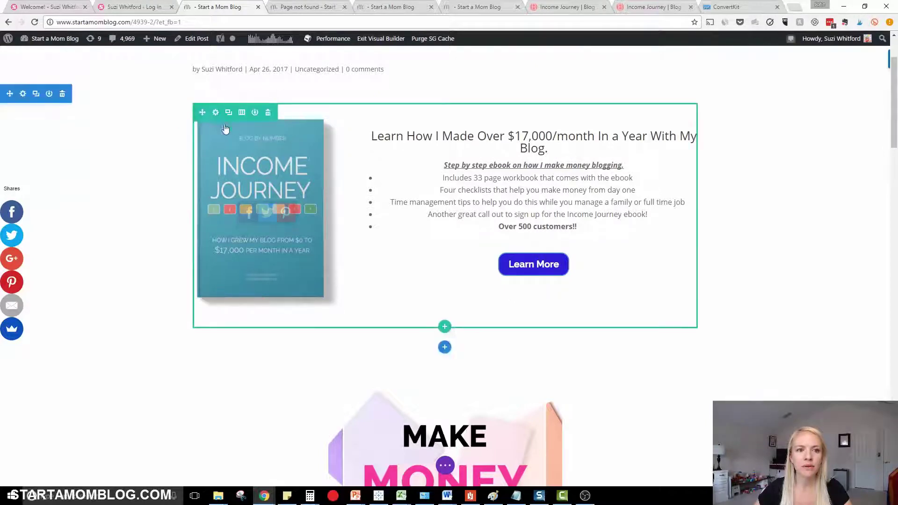
left_click(252, 139)
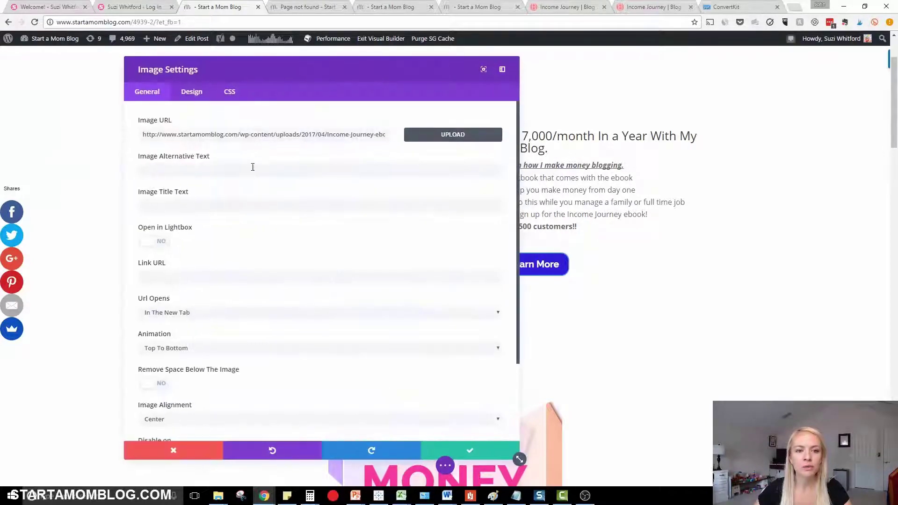
left_click(181, 277)
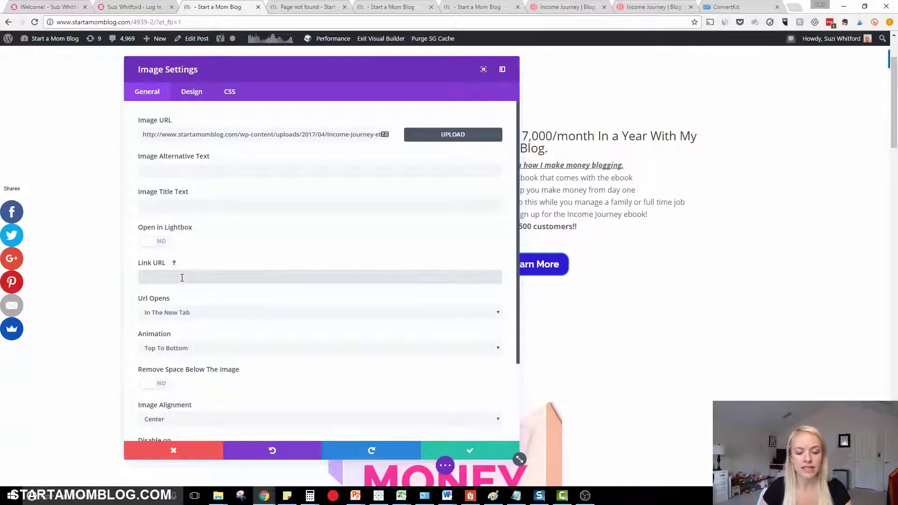
type("www.google.com")
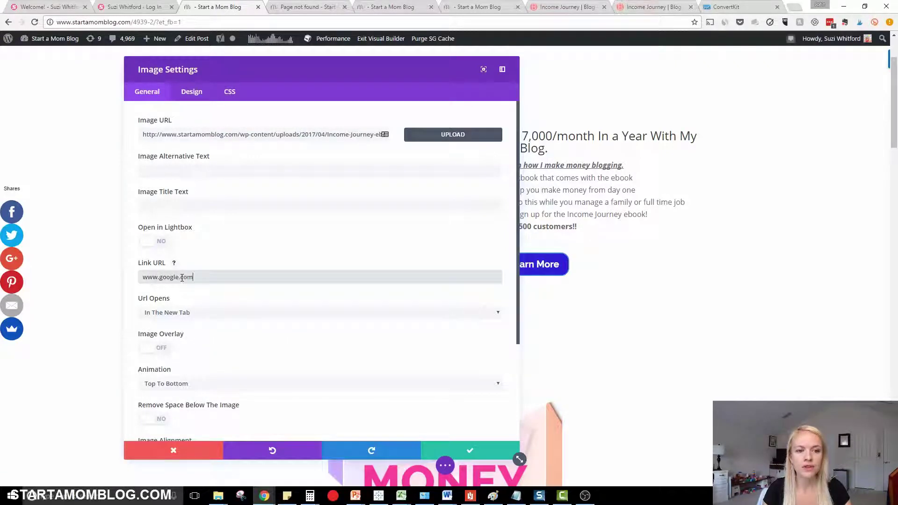
left_click(190, 317)
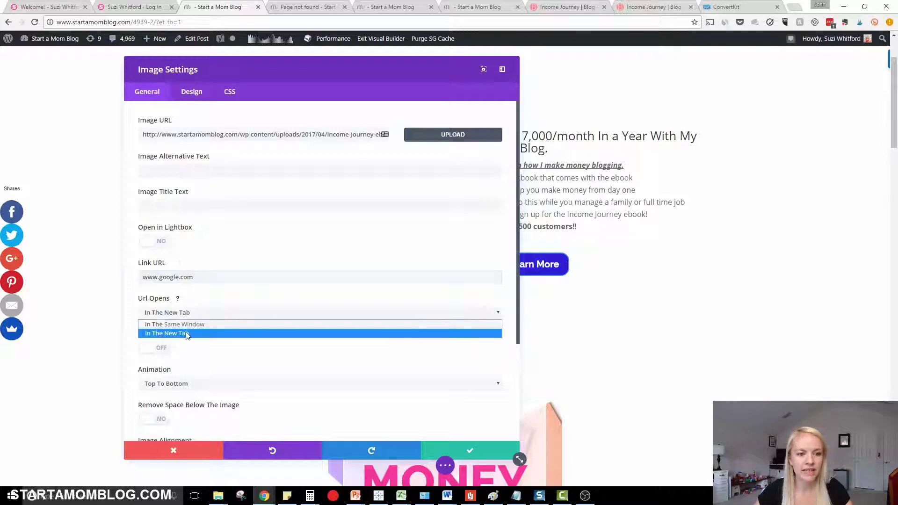
left_click(187, 333)
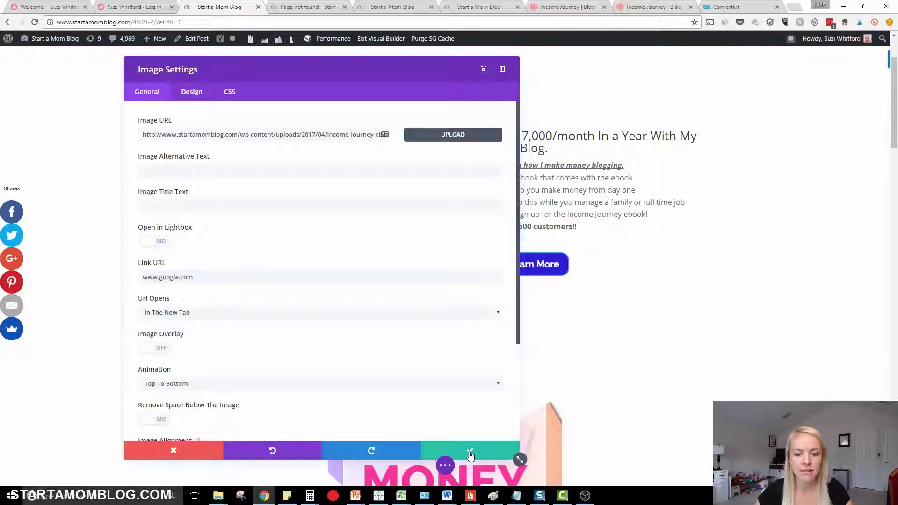
left_click(515, 456)
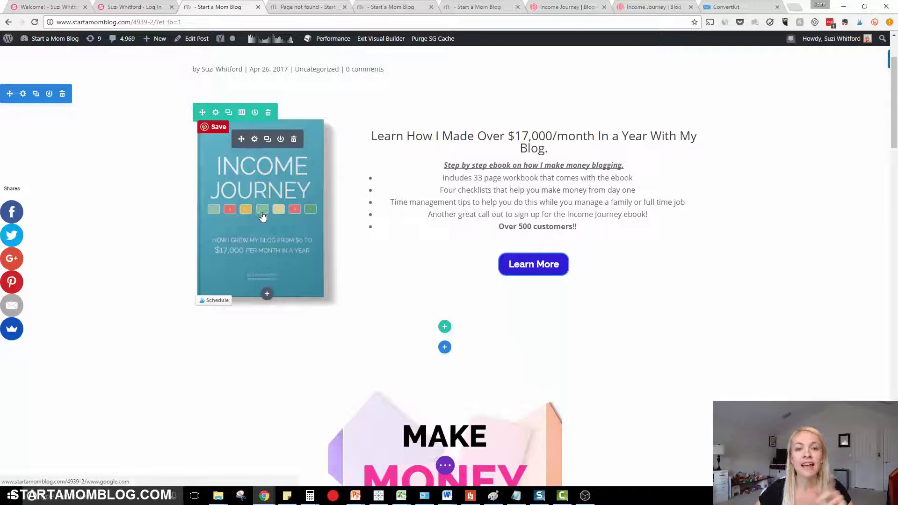
Turn the 'Step by step ebook' tagline into an H3 heading
left_click(626, 171)
left_click_drag(625, 167, 442, 167)
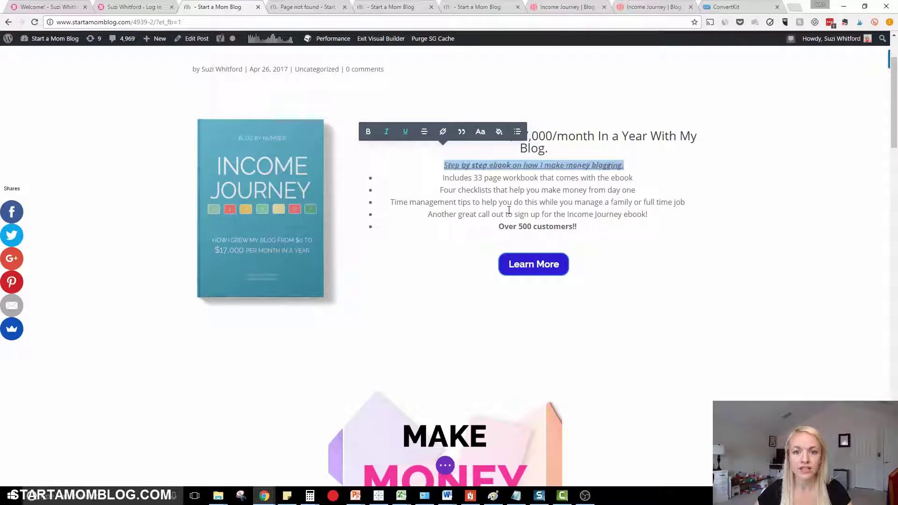
left_click(480, 131)
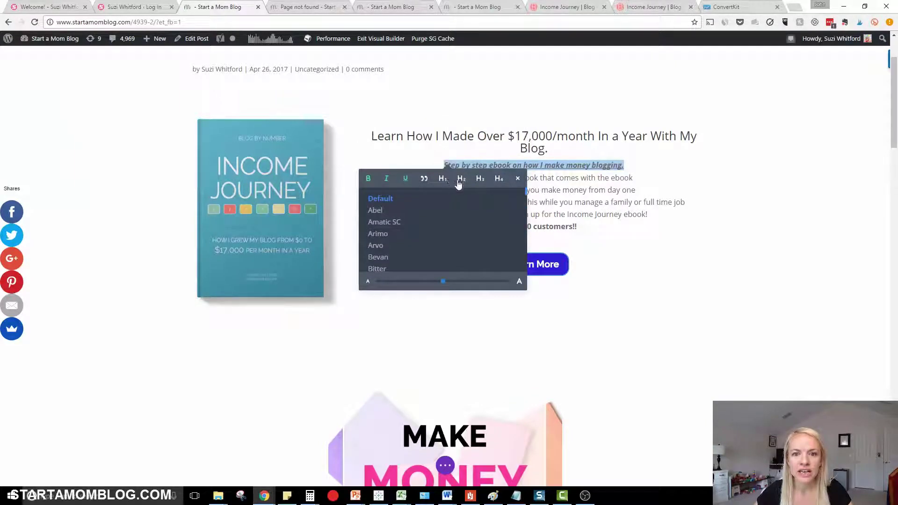
left_click(480, 181)
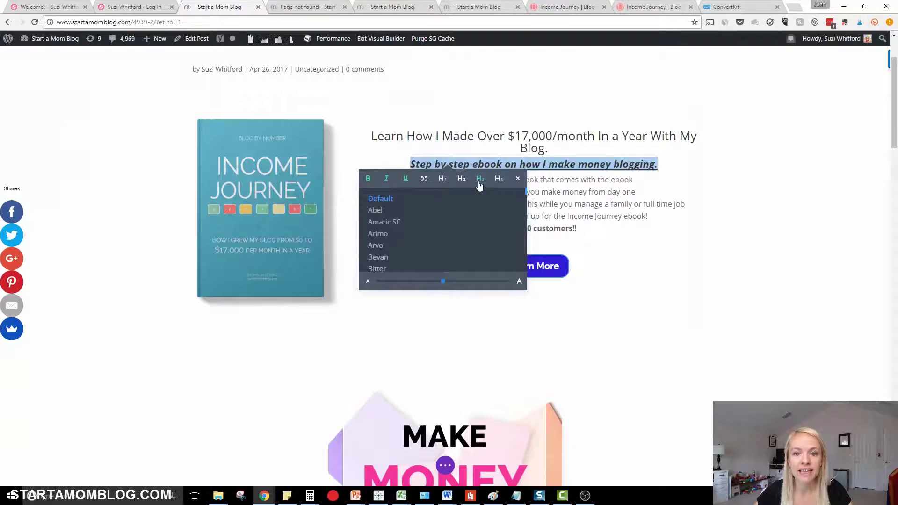
left_click(632, 217)
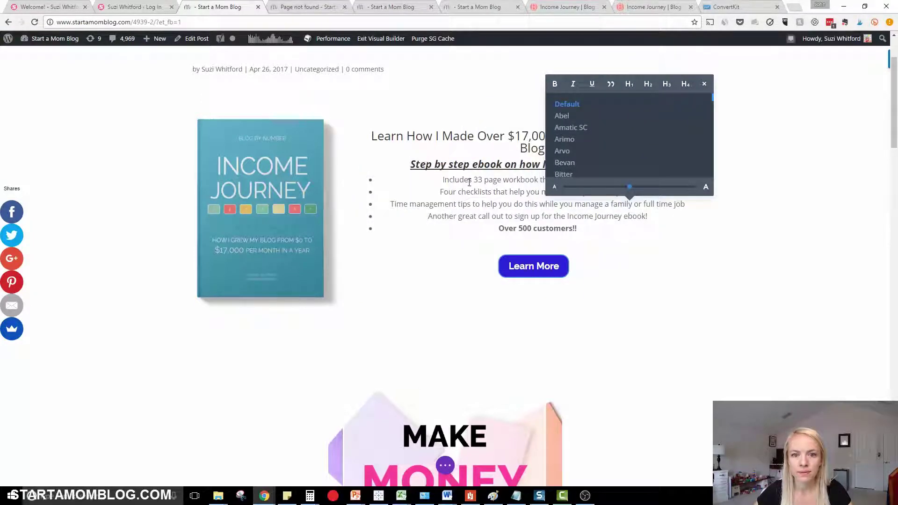
left_click(679, 164)
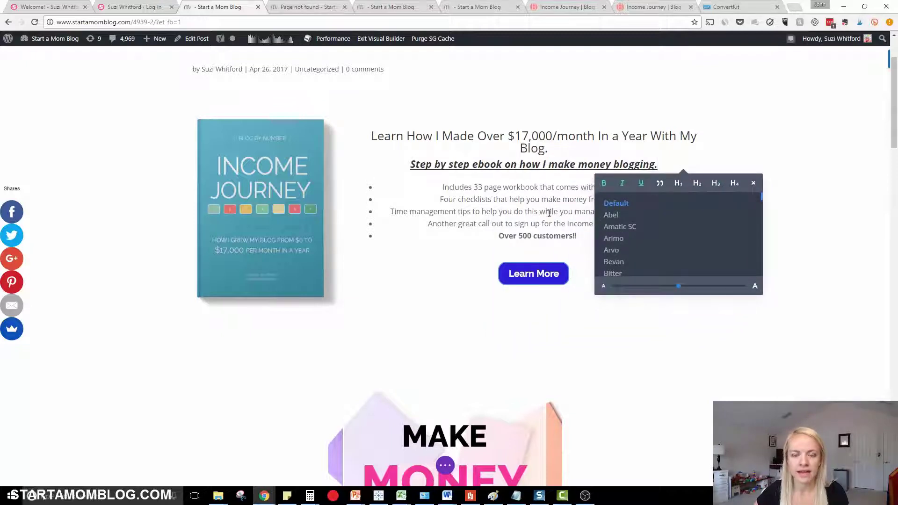
Add a bullet 'New bullet point!! More amazing advice!!' after 'Over 500 customers!!'
left_click(598, 237)
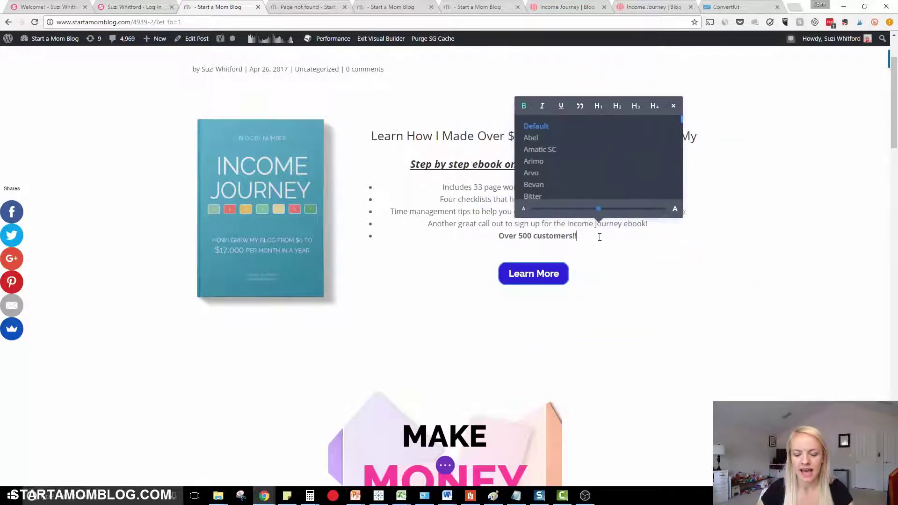
key("Return")
type("New bu")
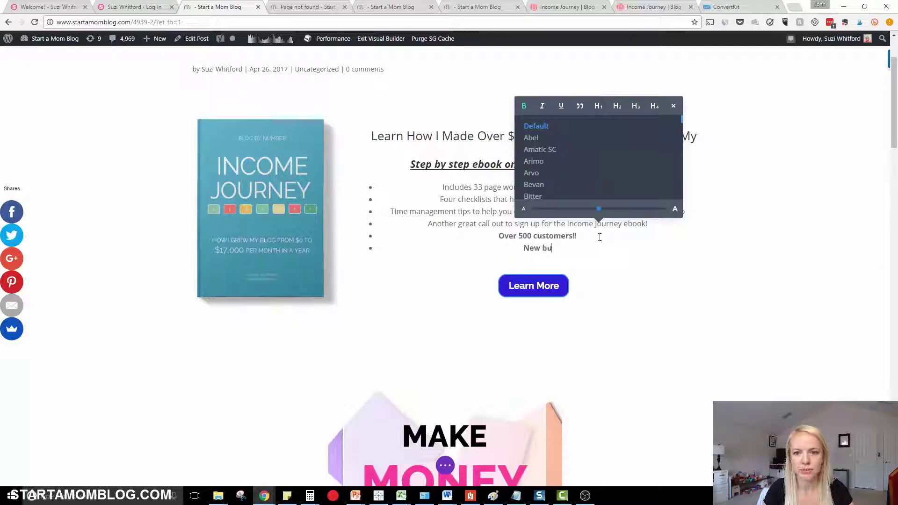
type("llet poin")
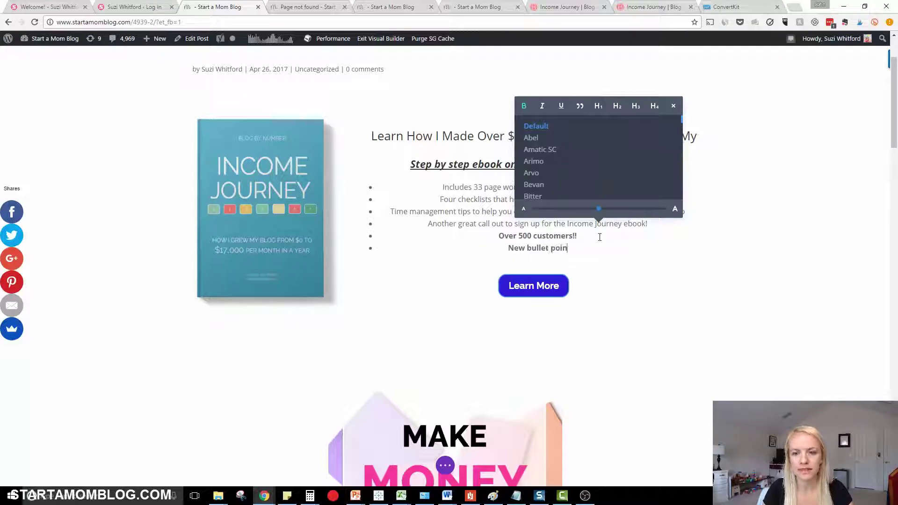
type("t!! ")
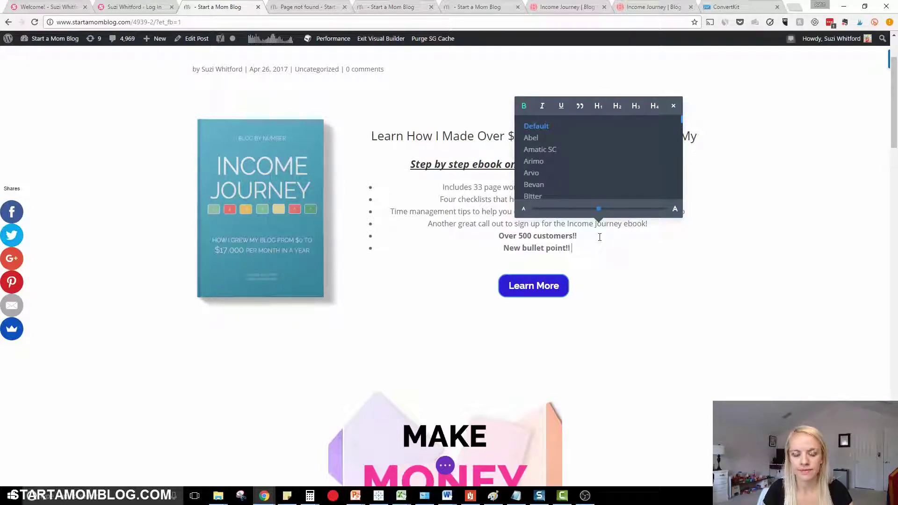
type("More amazing advice!!")
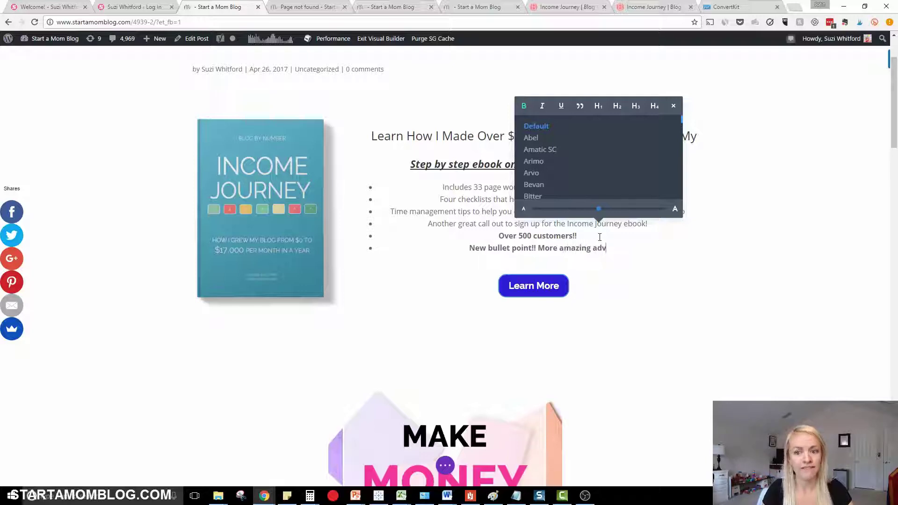
left_click(471, 187)
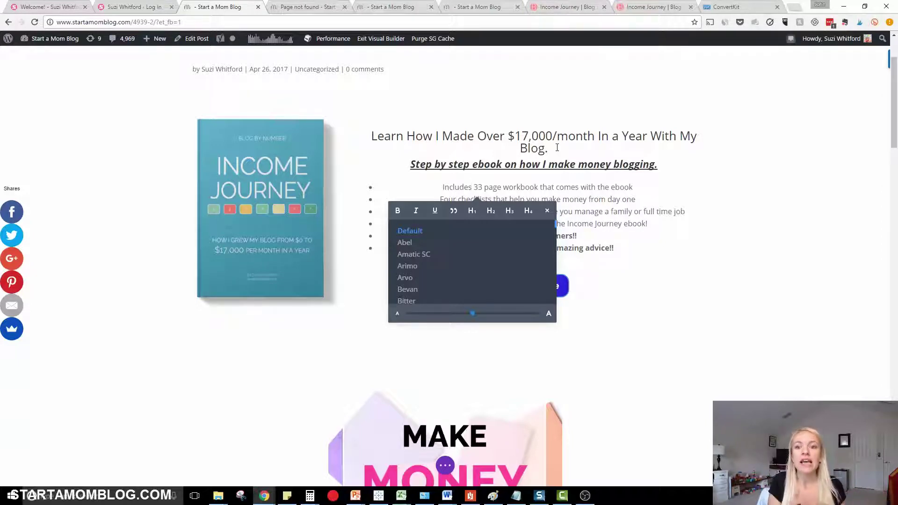
left_click(557, 148)
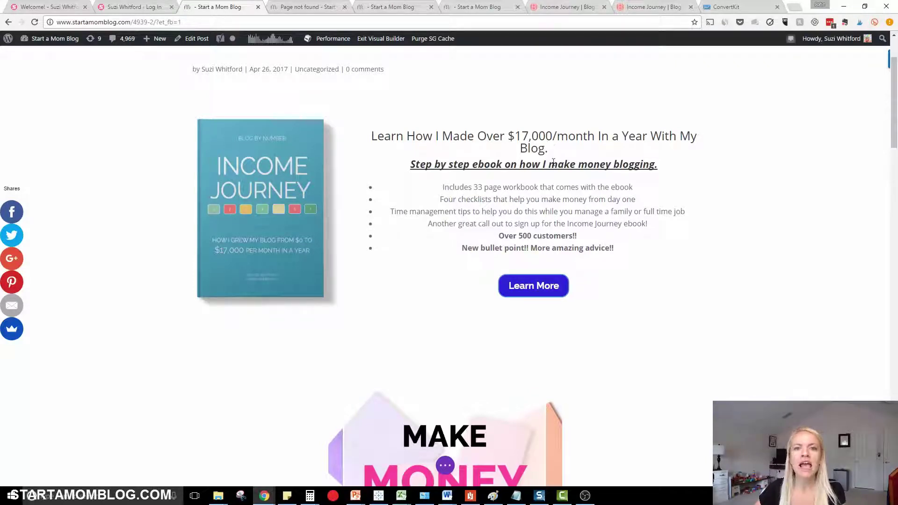
left_click(545, 200)
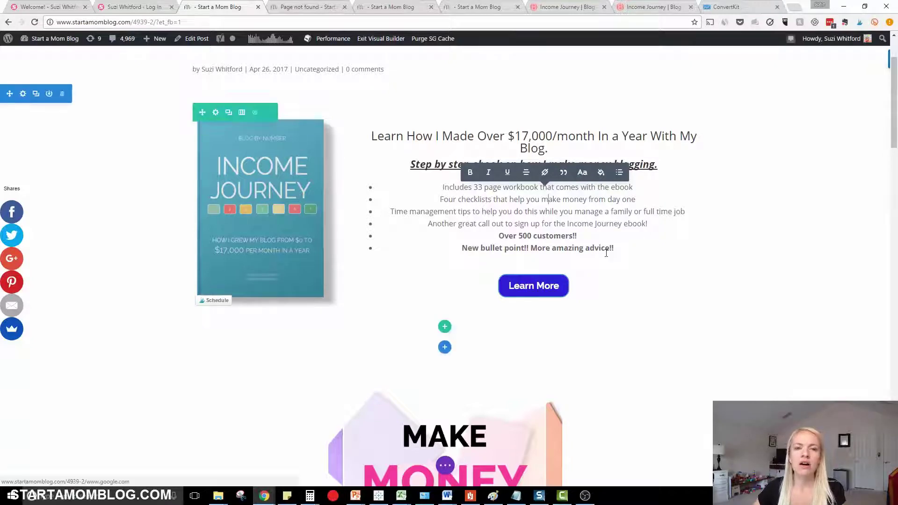
Set the Make Money Blogging image's max width to 250 and save
scroll(595, 255, "down", 4)
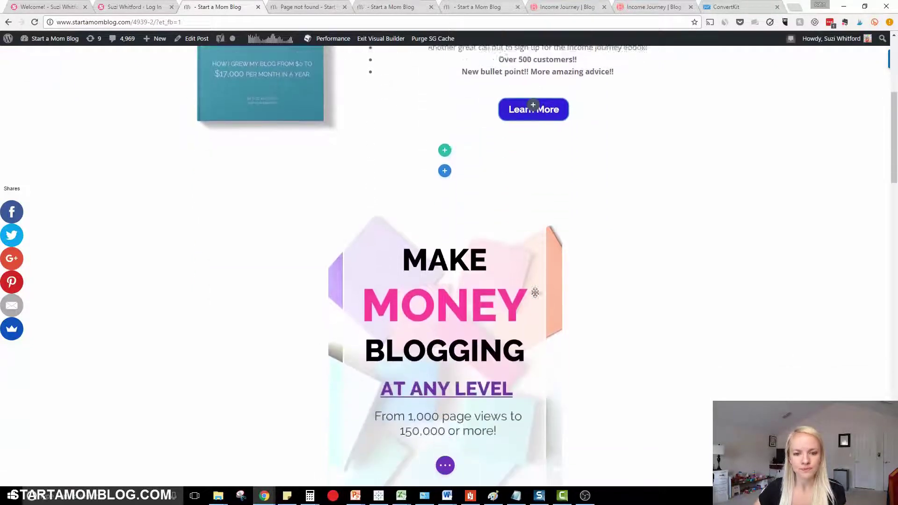
left_click(432, 218)
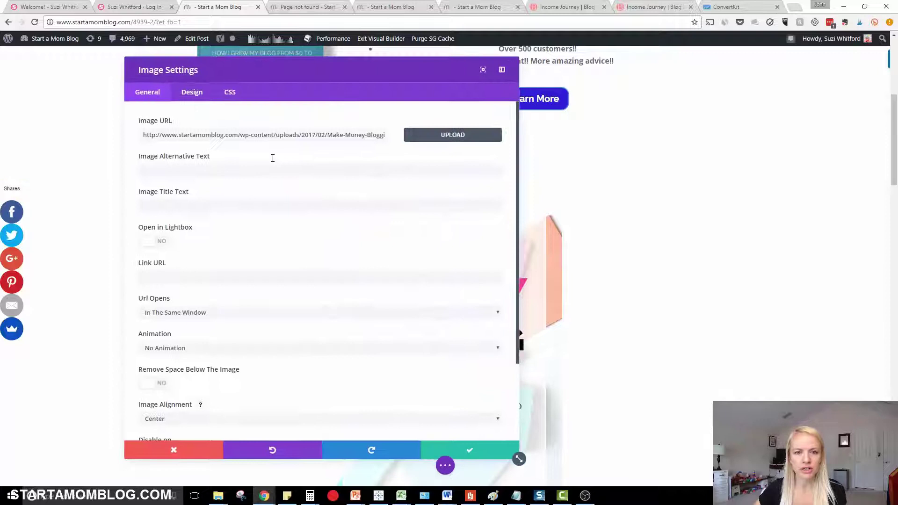
left_click(190, 100)
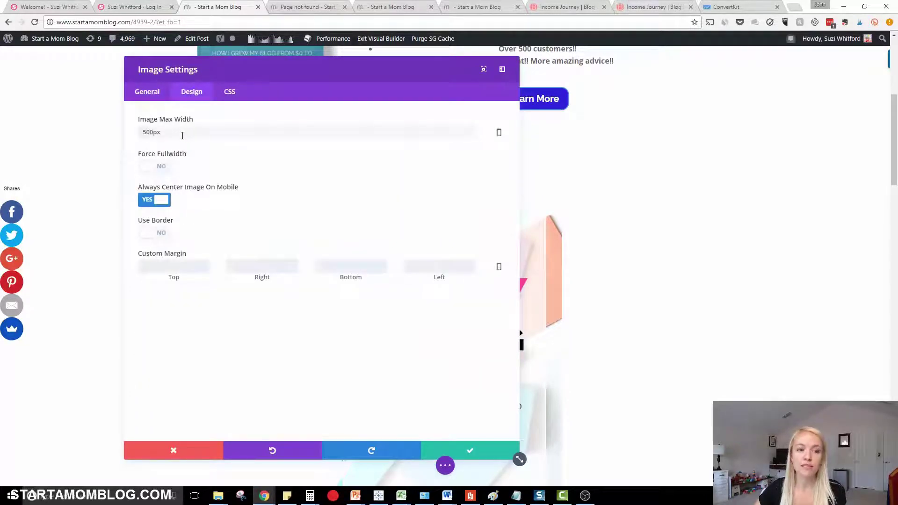
left_click_drag(183, 136, 118, 122)
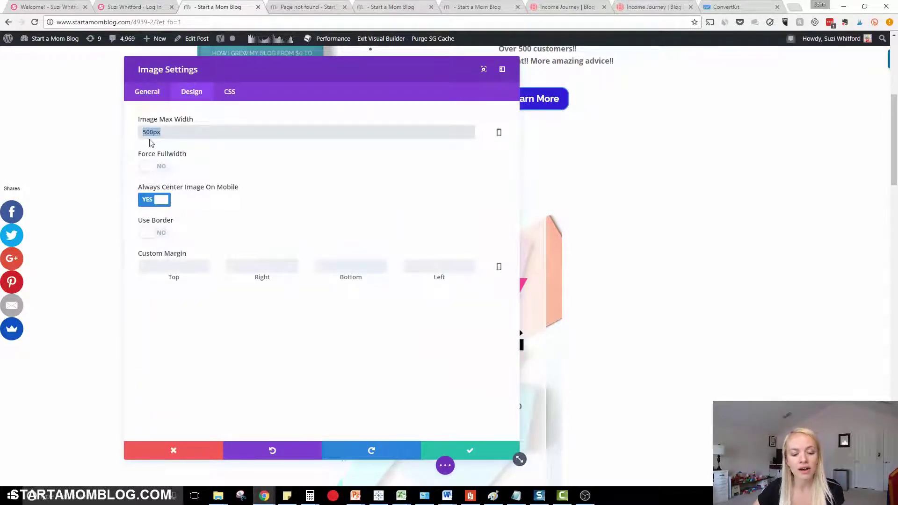
type("250")
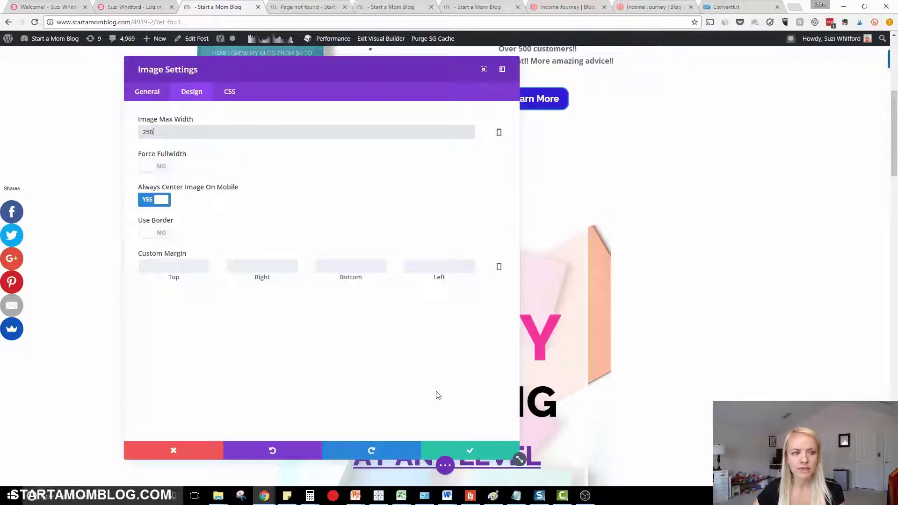
left_click(491, 452)
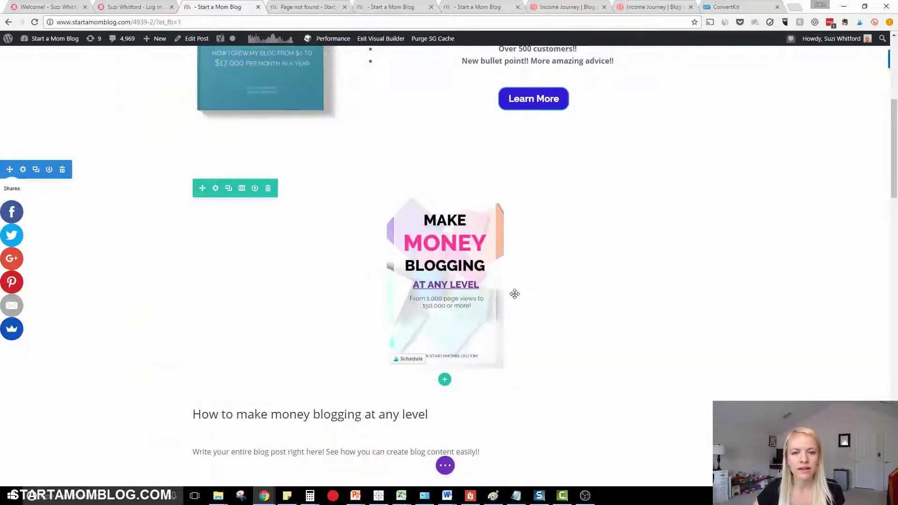
Clear the image's max width so it shows at full size, and save
scroll(475, 234, "up", 5)
scroll(514, 309, "down", 4)
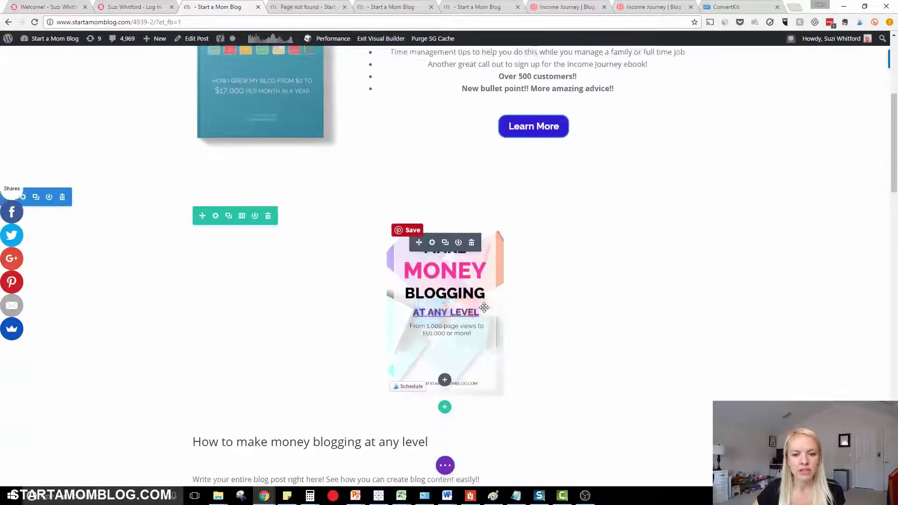
left_click(431, 216)
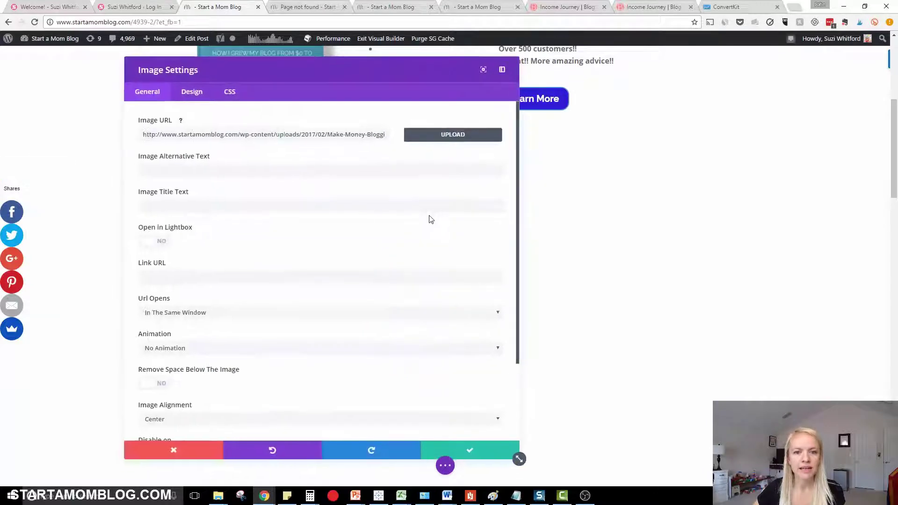
left_click(190, 93)
left_click_drag(199, 129, 106, 120)
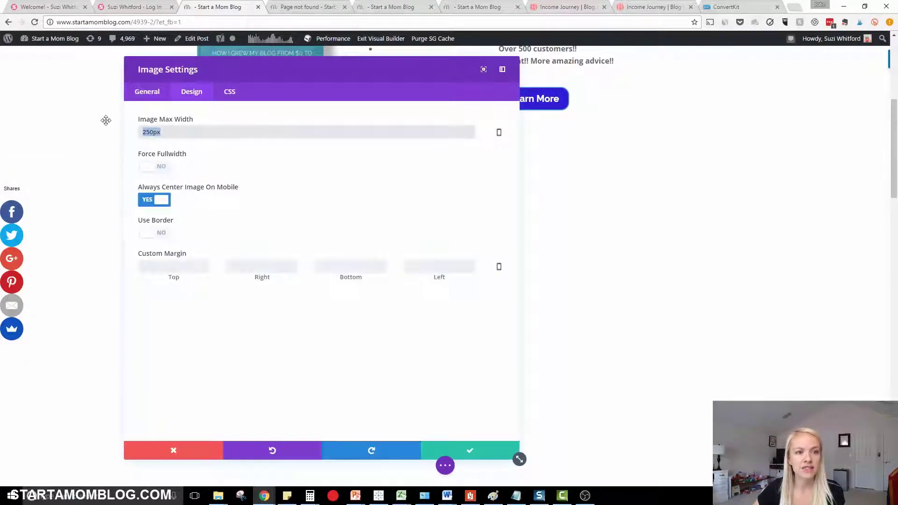
key("BackSpace")
left_click(473, 459)
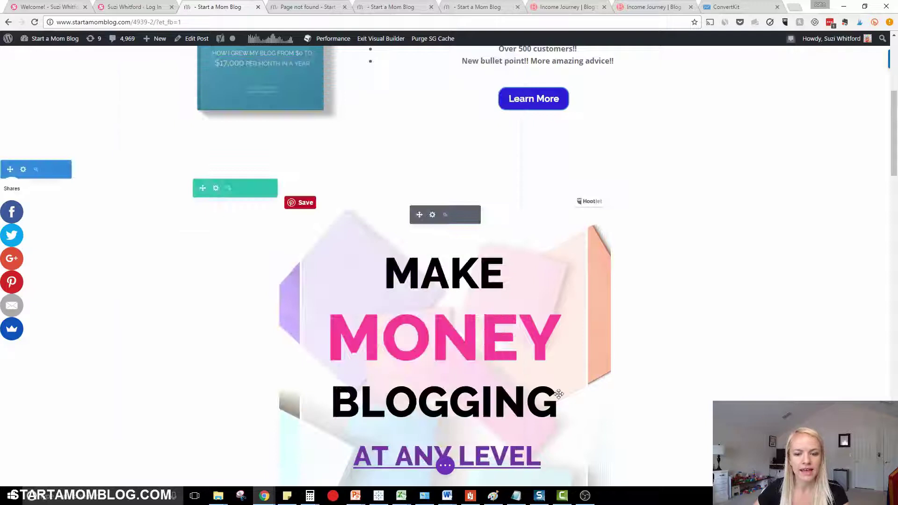
scroll(524, 301, "down", 5)
Retitle the heading 'How To Make Money Blogging at Any Level!'
scroll(524, 301, "down", 4)
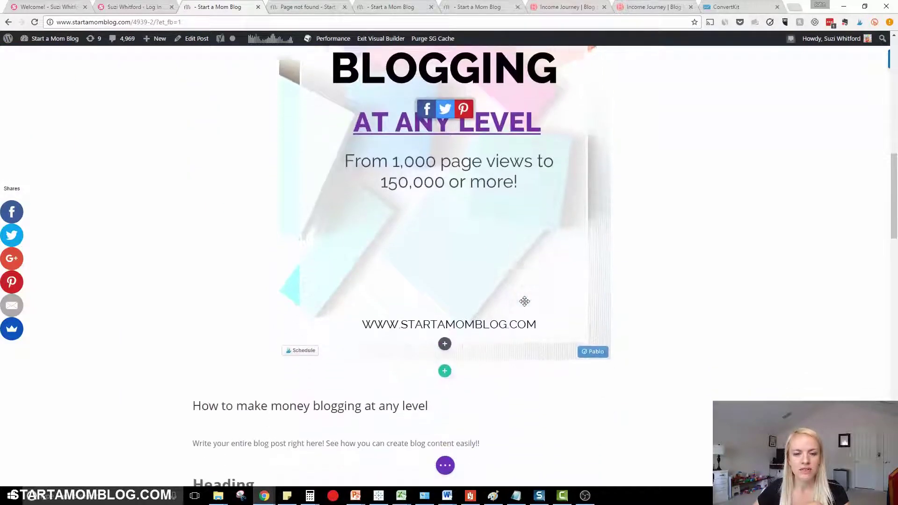
left_click(236, 272)
left_click(222, 272)
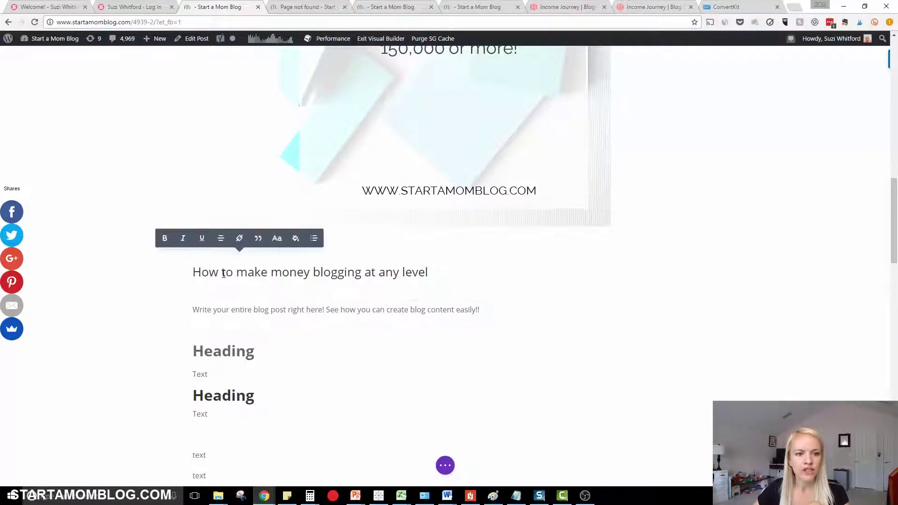
type("To Make Money ")
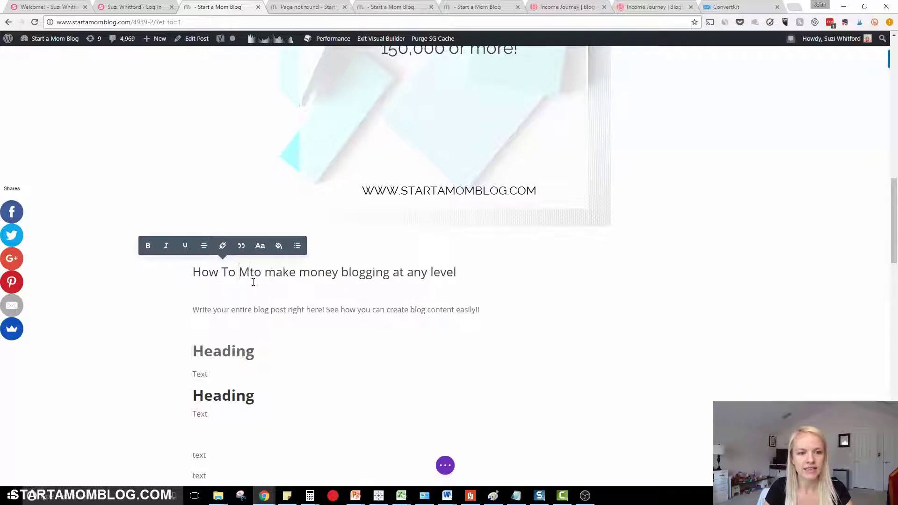
type("Blogging at Any")
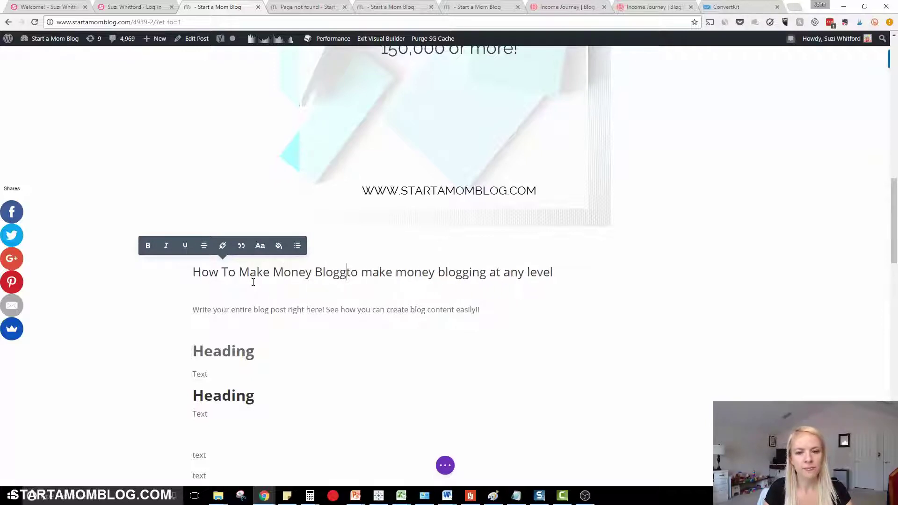
key("Delete")
type("Level!")
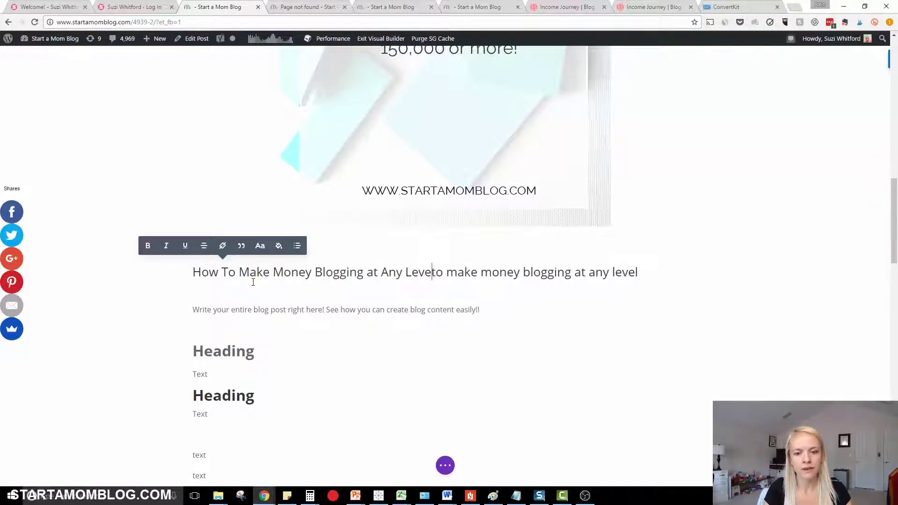
key("Delete")
key("Delete")
key("Delete")
key("Delete")
key("Delete")
key("Delete")
key("Delete")
key("Delete")
key("Delete")
key("Delete")
key("Delete")
key("Delete")
key("Delete")
key("Delete")
key("Delete")
key("Delete")
key("Delete")
key("Delete")
key("Delete")
key("Delete")
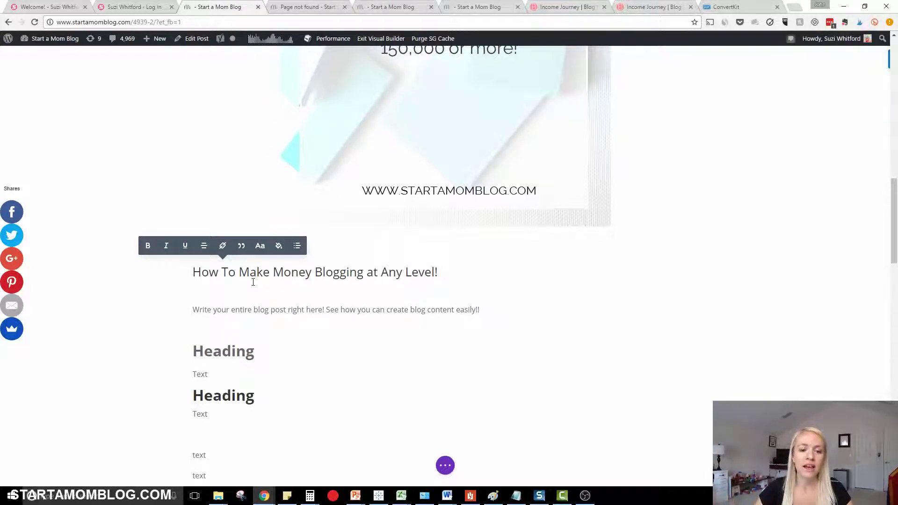
Add a new line 'WRite your entire blog post here!!!' below the Text line
scroll(268, 298, "down", 3)
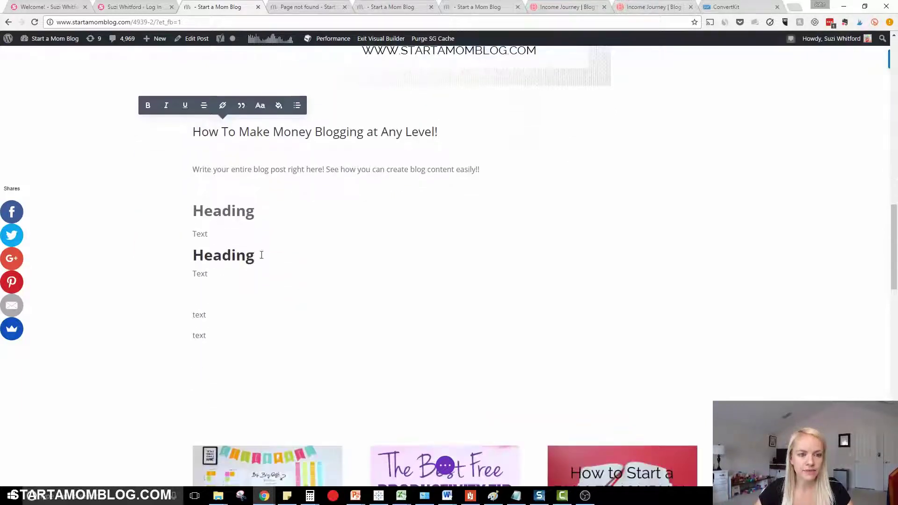
left_click(220, 291)
key("Return")
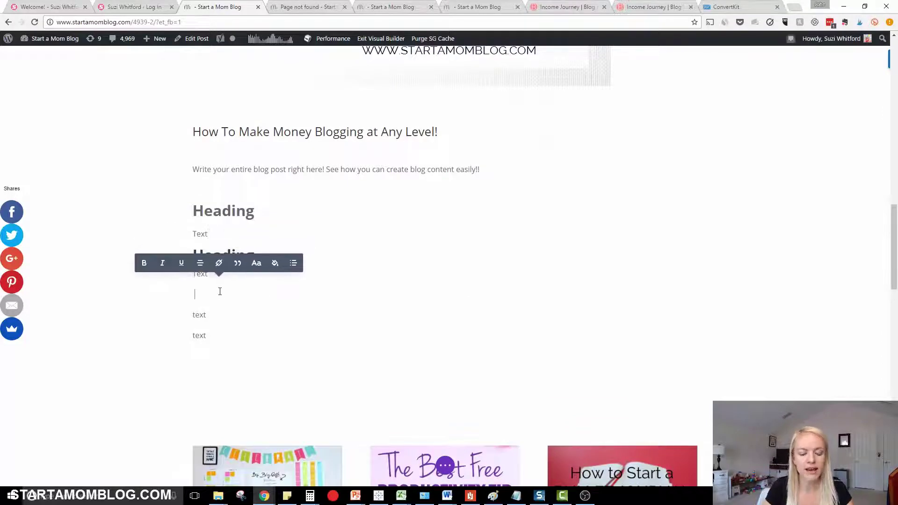
type("WR")
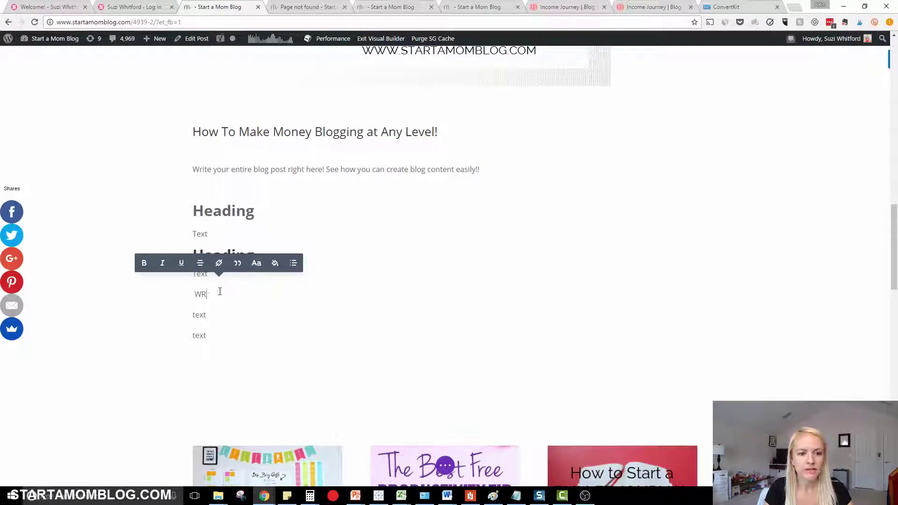
type("ite your entire blog ")
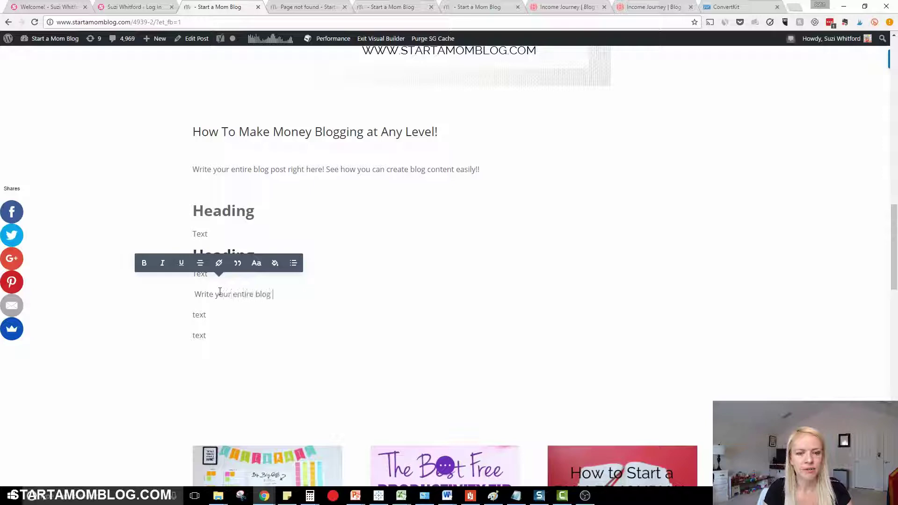
type("post here!!!")
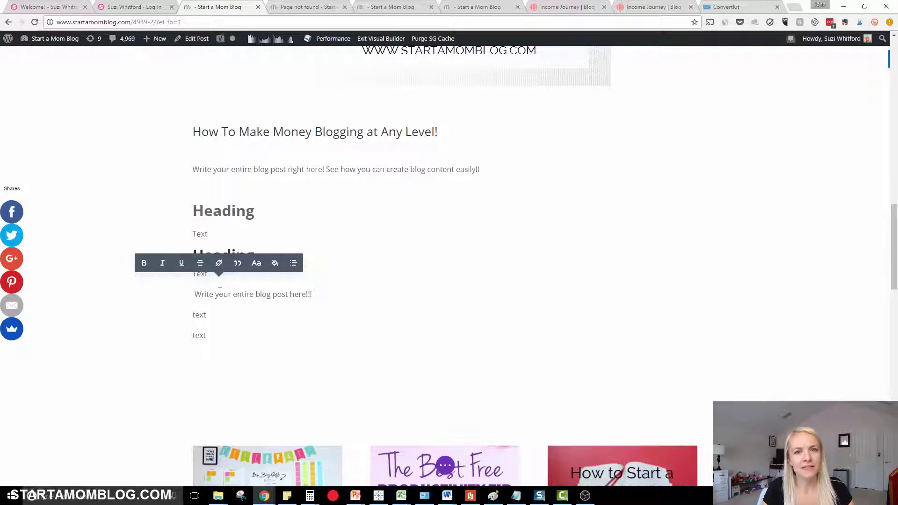
scroll(282, 309, "down", 2)
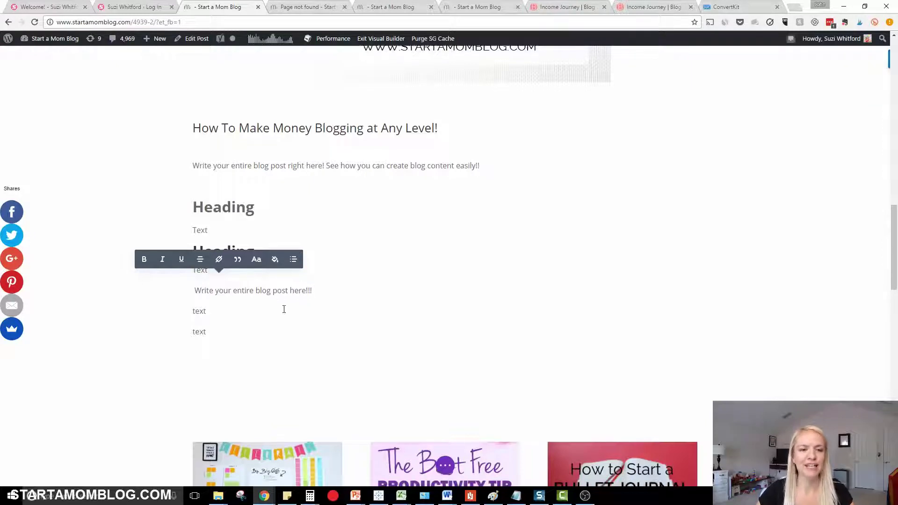
scroll(284, 309, "up", 1)
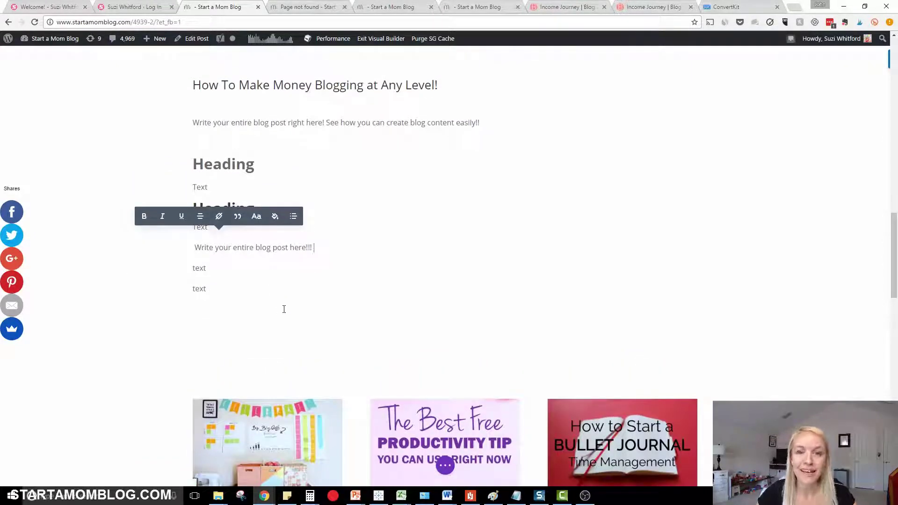
scroll(284, 309, "down", 7)
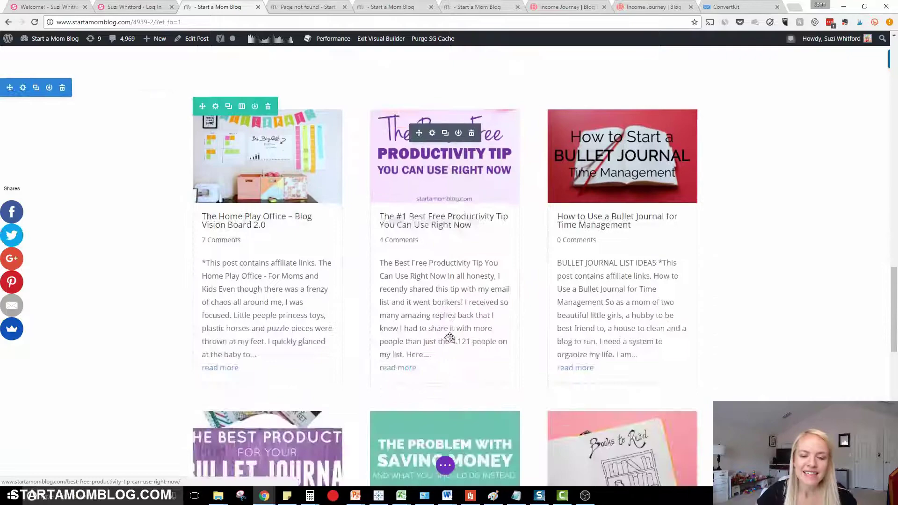
scroll(449, 337, "down", 3)
scroll(447, 339, "up", 4)
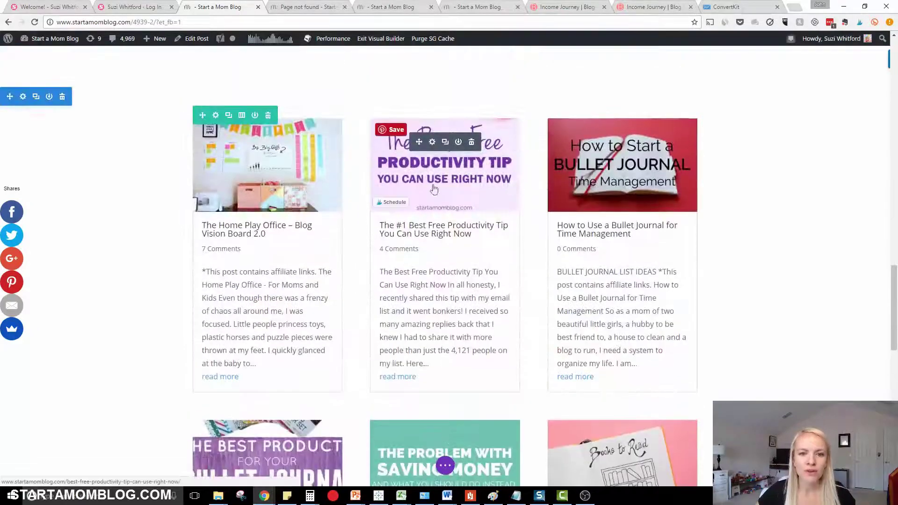
scroll(427, 233, "down", 8)
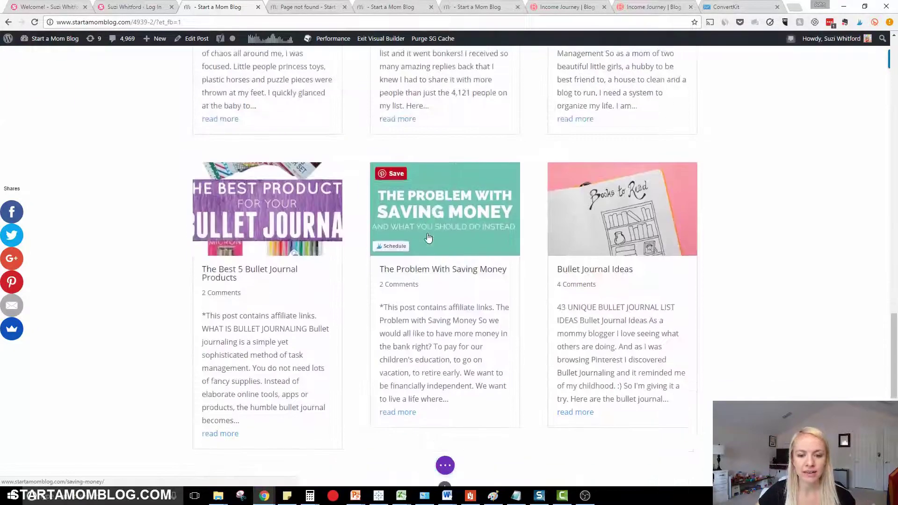
scroll(427, 234, "up", 7)
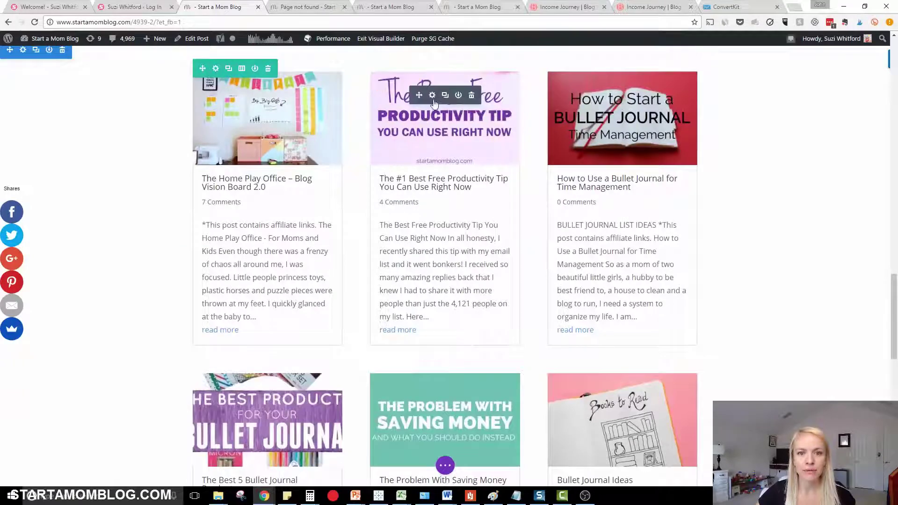
Change the blog module's Posts Number from 6 to 3 and dock its settings beside the preview
left_click(433, 98)
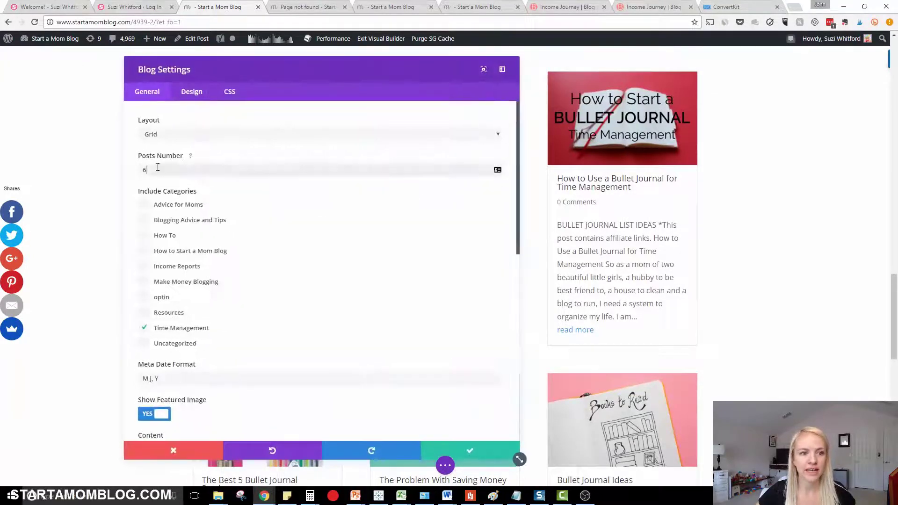
left_click_drag(145, 169, 135, 167)
type("3")
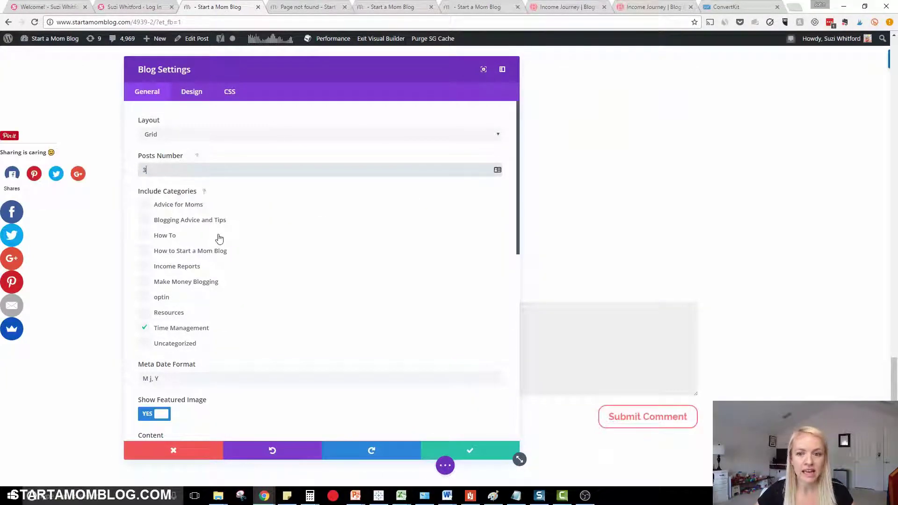
left_click_drag(311, 73, 336, 169)
left_click_drag(420, 189, 732, 90)
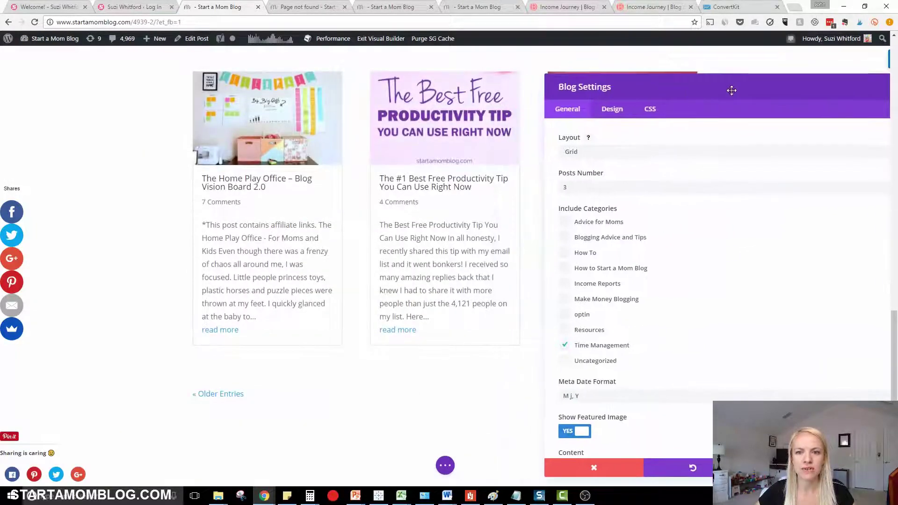
Include every category from Advice for Moms through Time Management, then close the blog settings
left_click(564, 346)
left_click(565, 222)
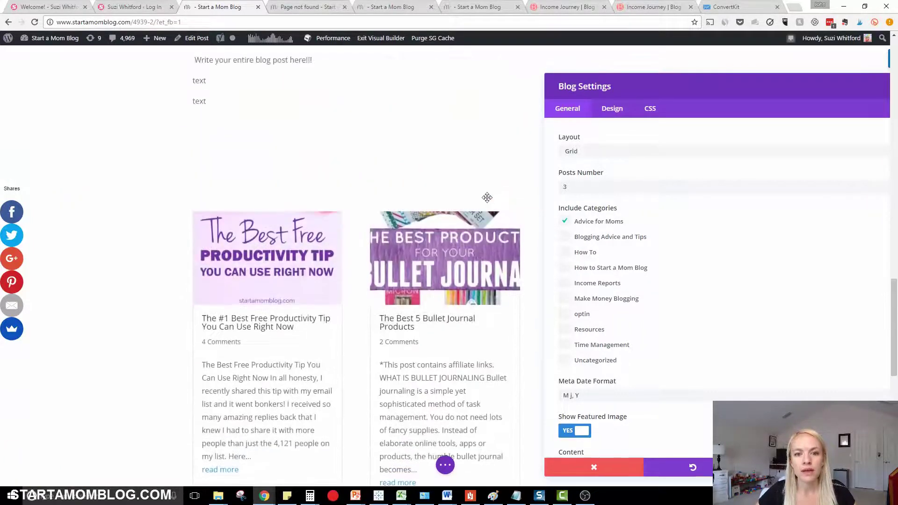
scroll(487, 198, "down", 1)
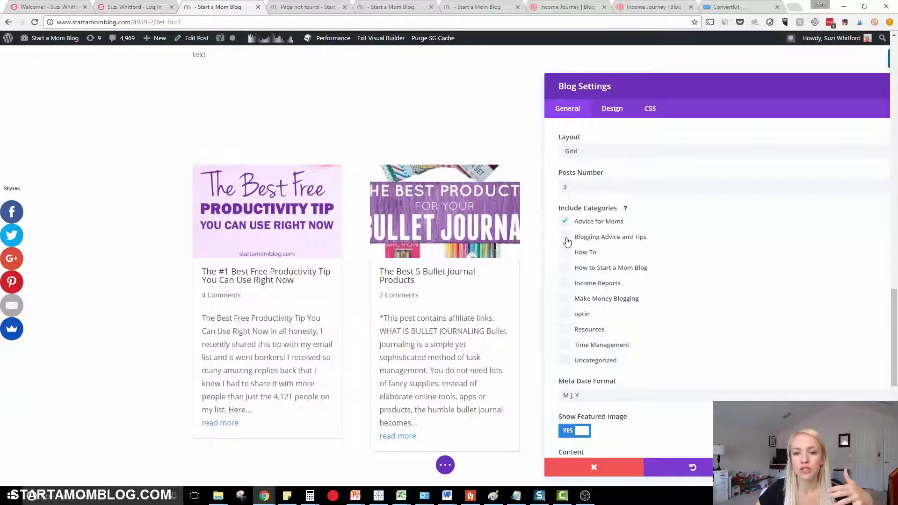
left_click(565, 237)
left_click(565, 252)
left_click(566, 268)
left_click(565, 283)
left_click(566, 298)
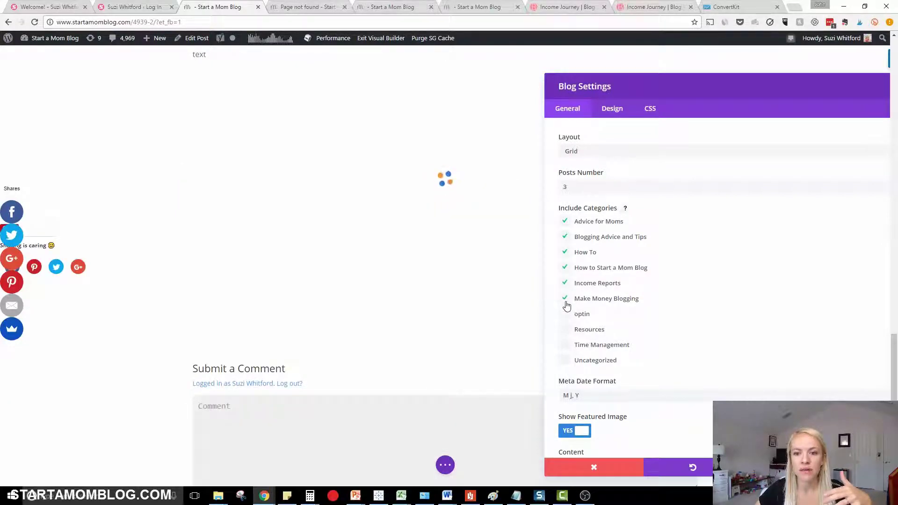
left_click(565, 314)
left_click(565, 330)
left_click(566, 344)
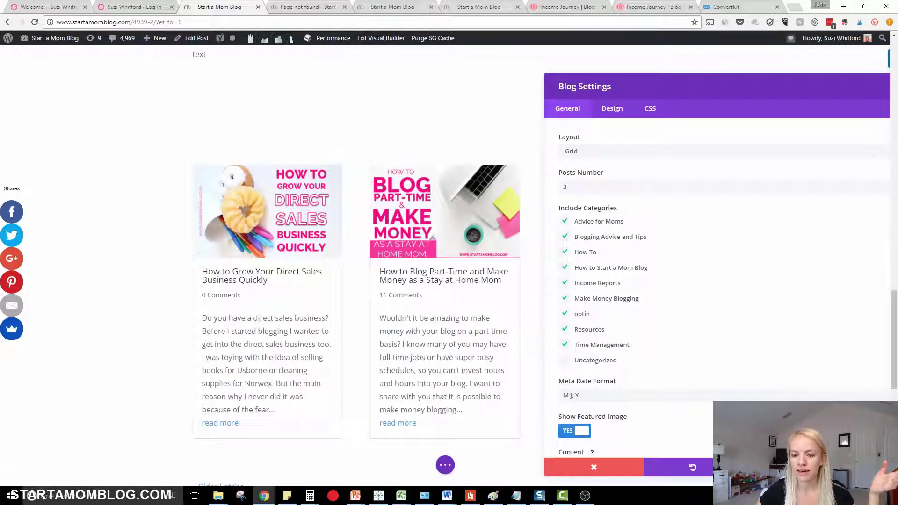
key("Escape")
Insert a four-column row below the blog posts and search its modules for 'image'
scroll(495, 370, "down", 4)
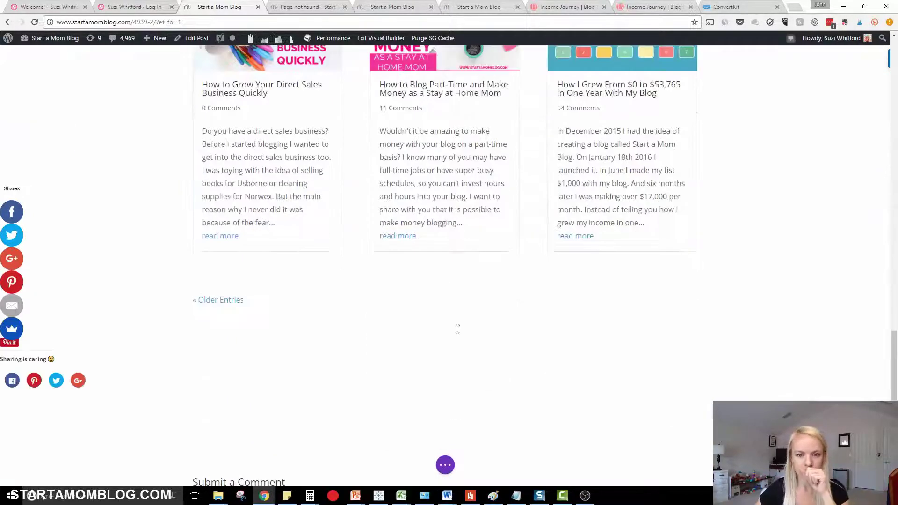
left_click(444, 290)
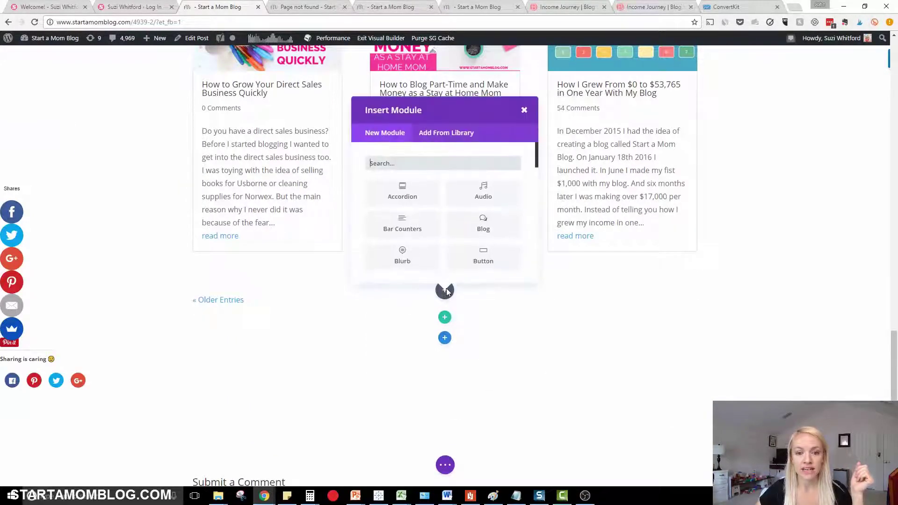
left_click(524, 111)
left_click(445, 317)
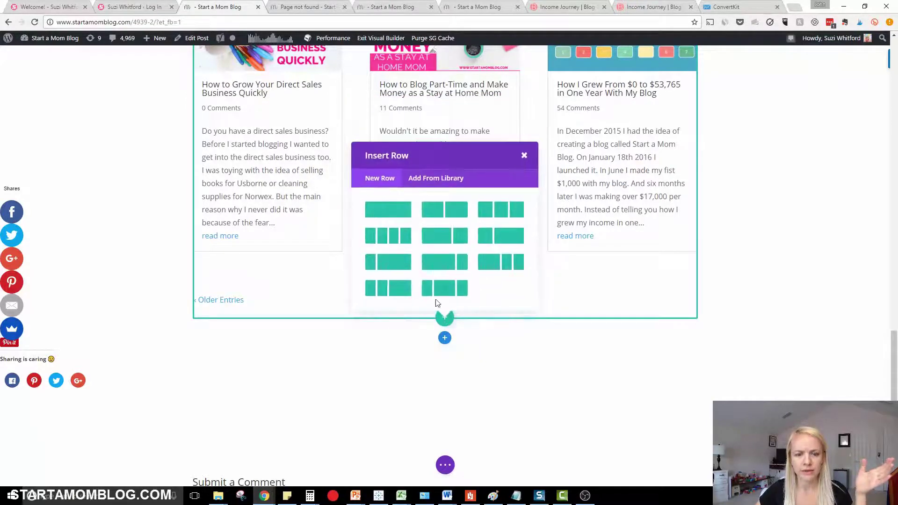
left_click(399, 242)
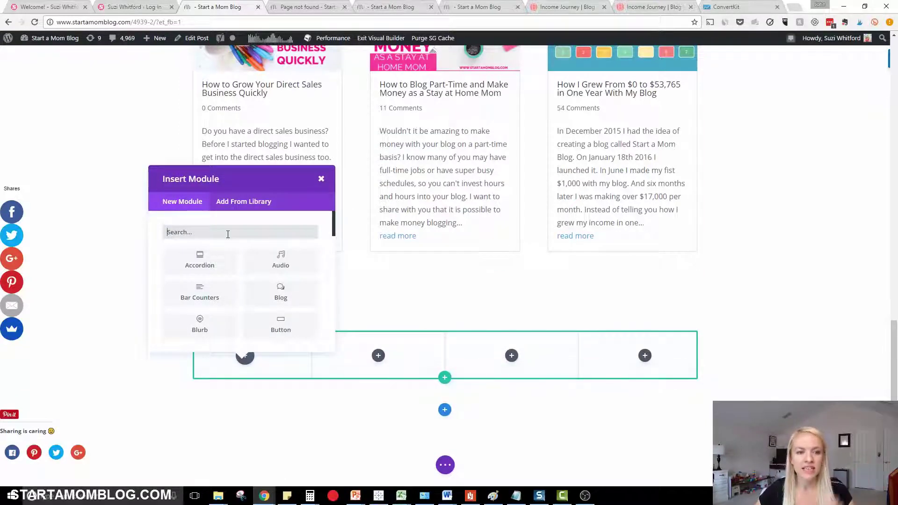
type("image")
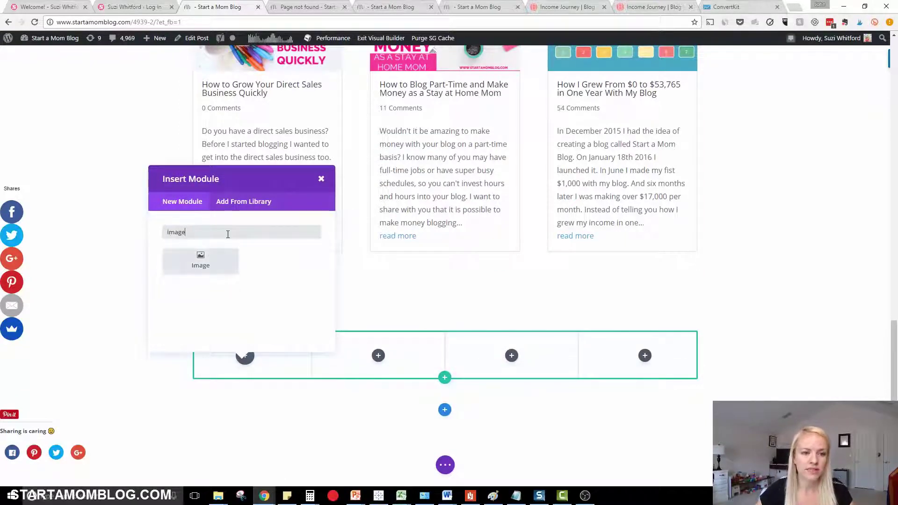
Put the round portrait photo from the Media Library in the first column and set its link URL
left_click(228, 275)
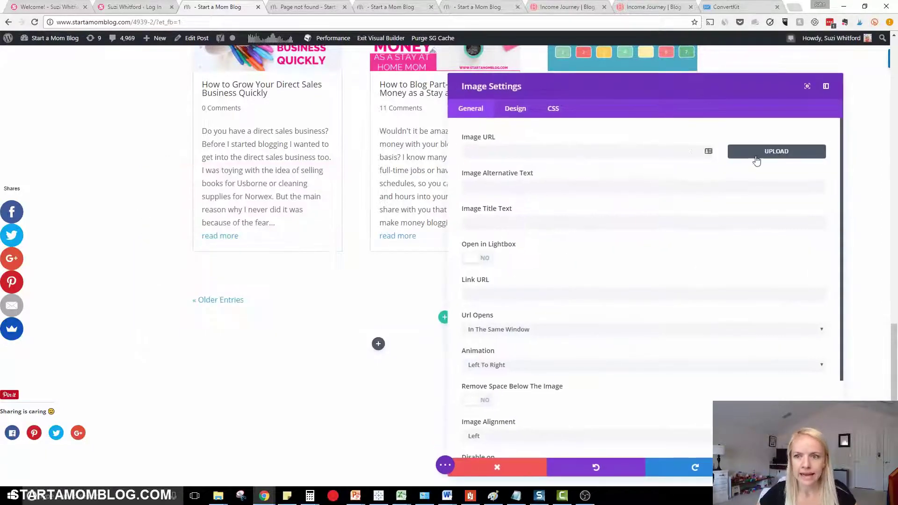
left_click(763, 160)
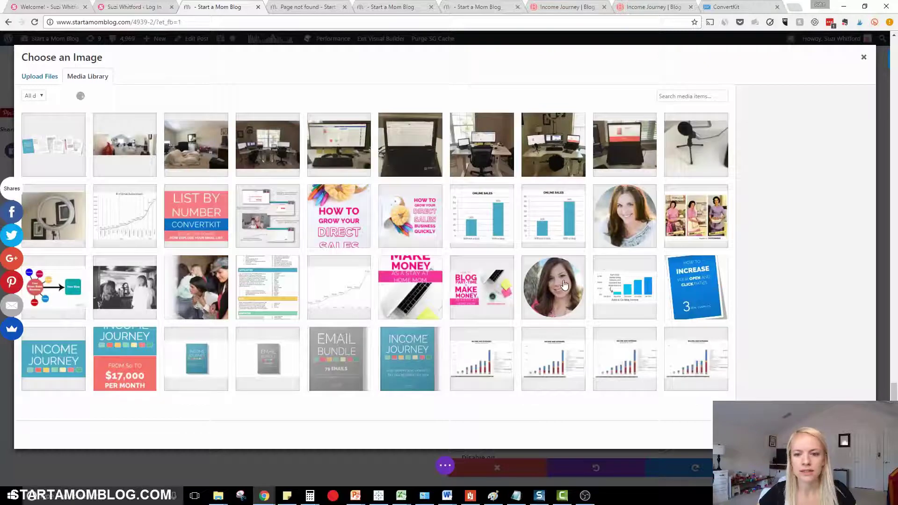
left_click(564, 285)
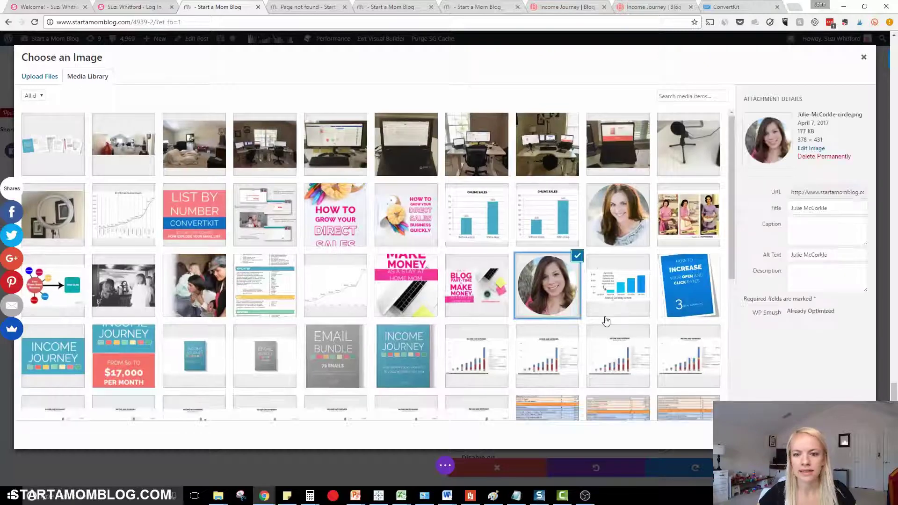
left_click(841, 435)
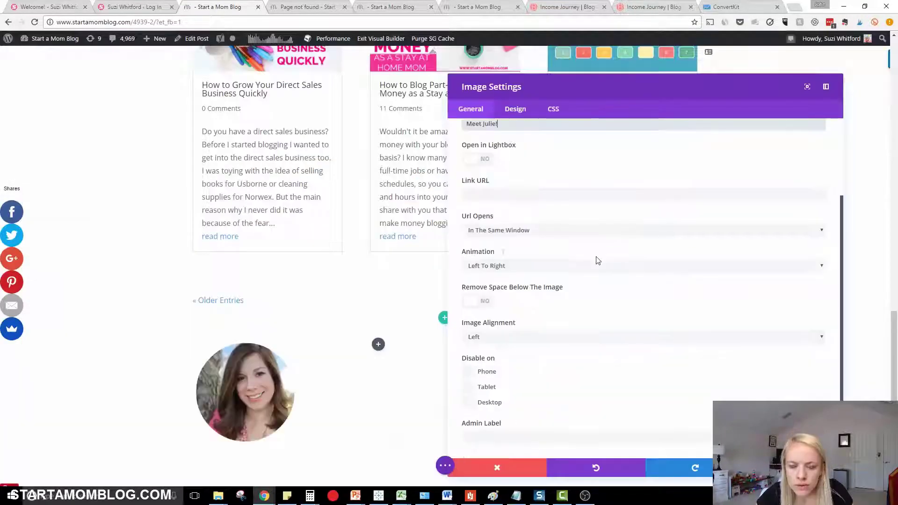
scroll(597, 260, "up", 2)
left_click(582, 293)
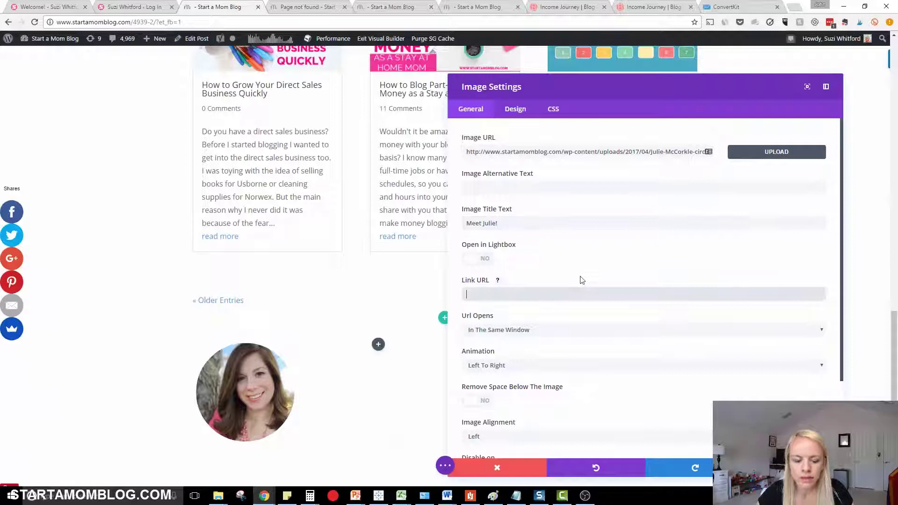
type("www.juliesite.com")
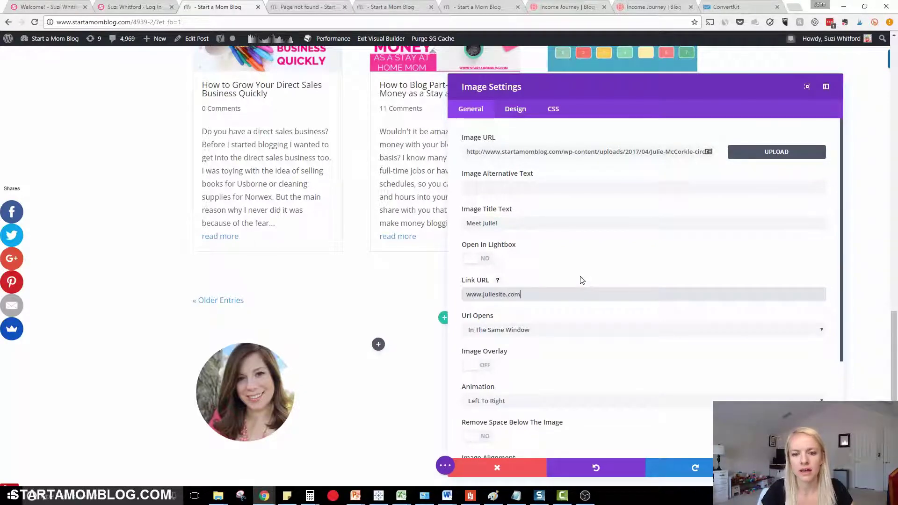
scroll(582, 279, "down", 3)
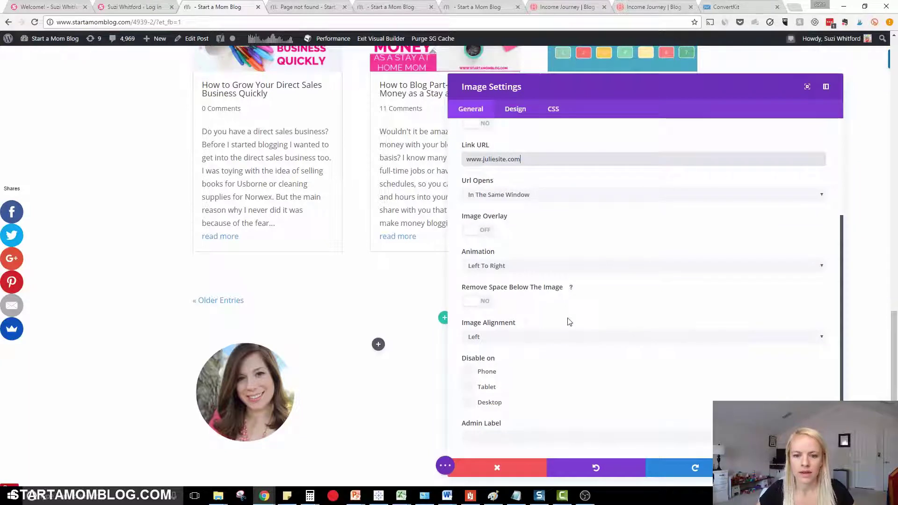
scroll(570, 321, "up", 3)
key("Return")
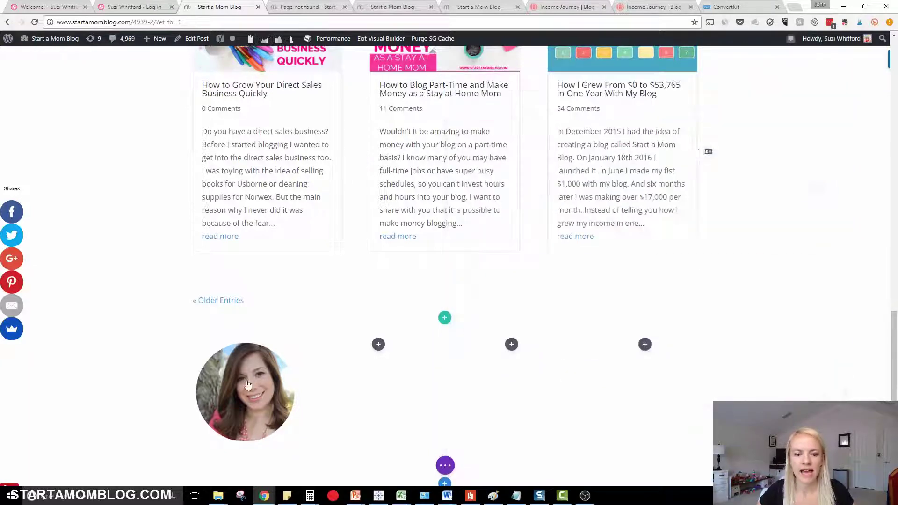
Add a text module in the second column introducing someone who can help with toddler problems
left_click(378, 346)
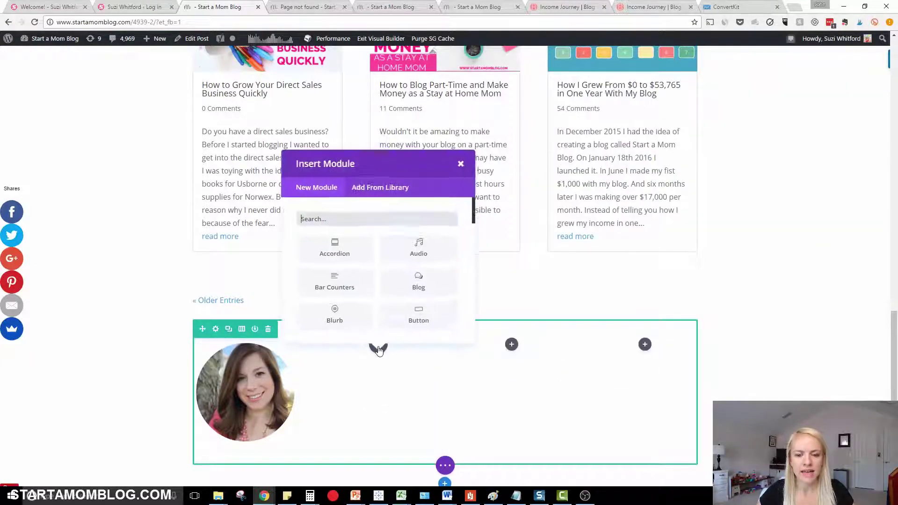
type("text")
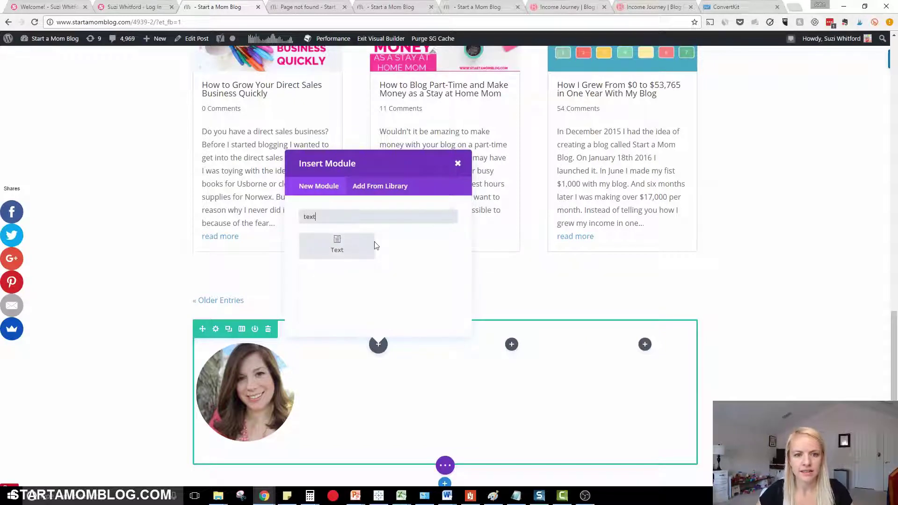
left_click(351, 247)
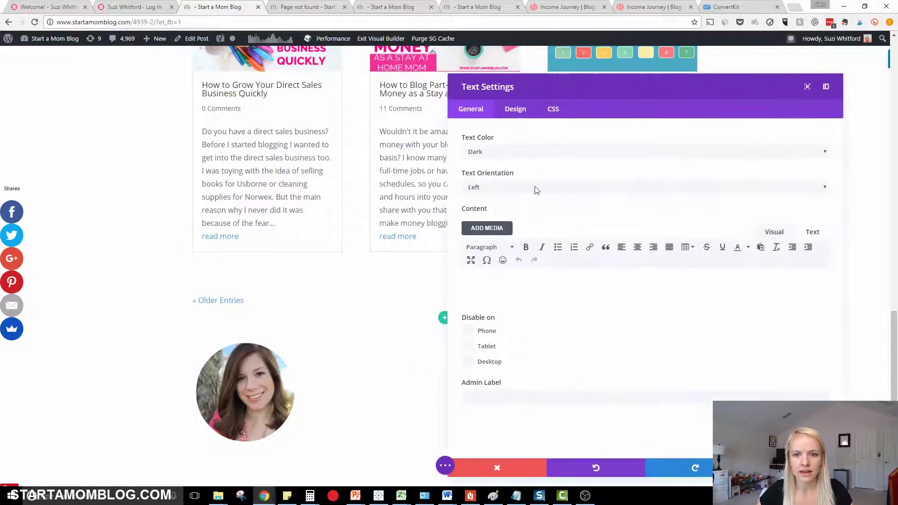
left_click(529, 284)
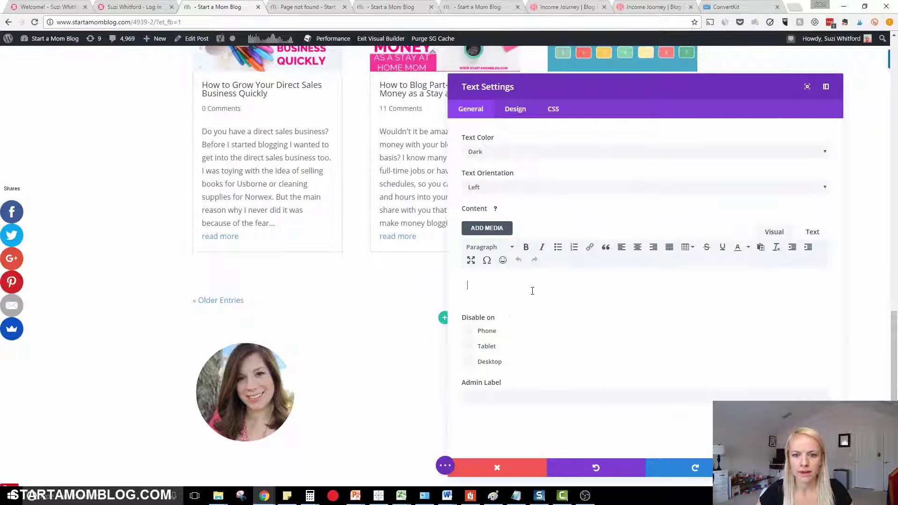
type("MEet ")
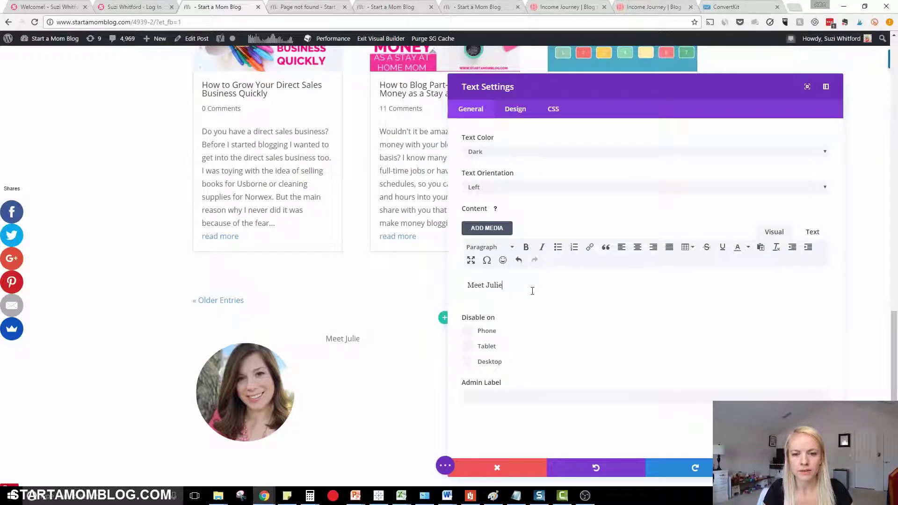
type("Julie! She can help you")
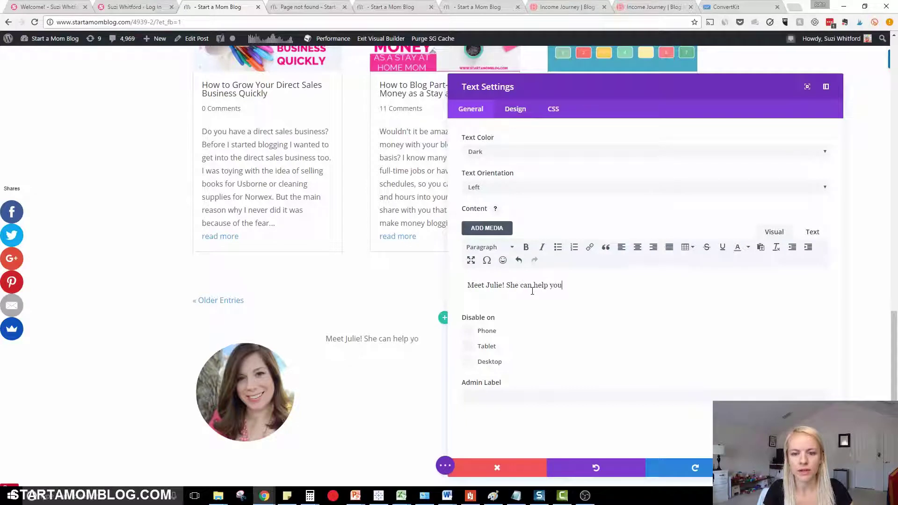
type(" with your")
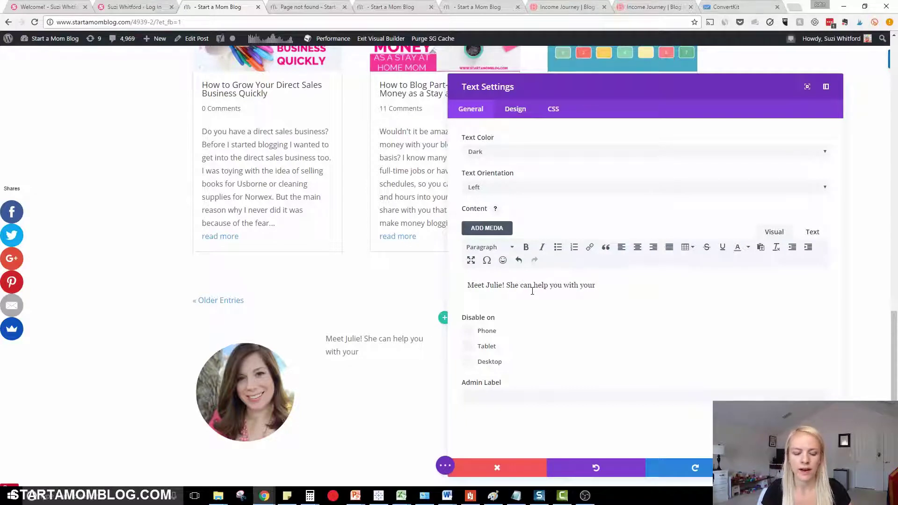
type(" toddler porb")
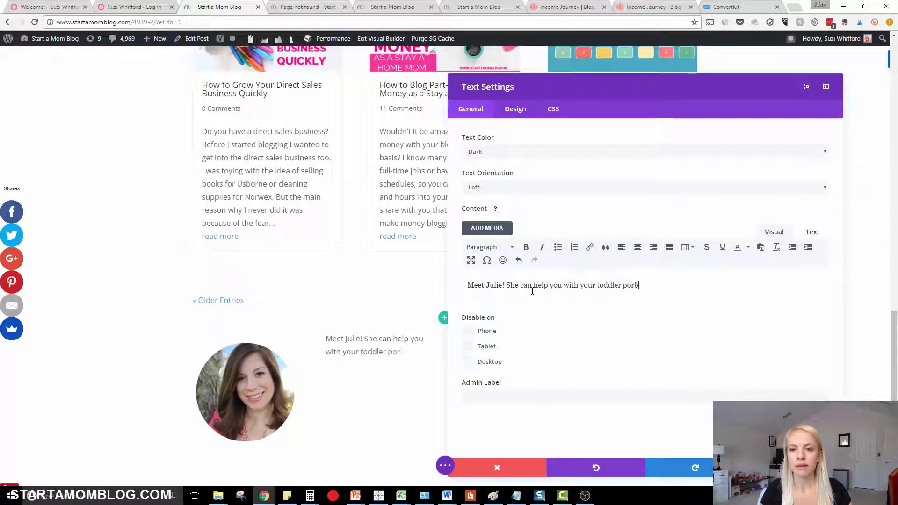
key("BackSpace")
key("BackSpace")
key("BackSpace")
type("roblems!")
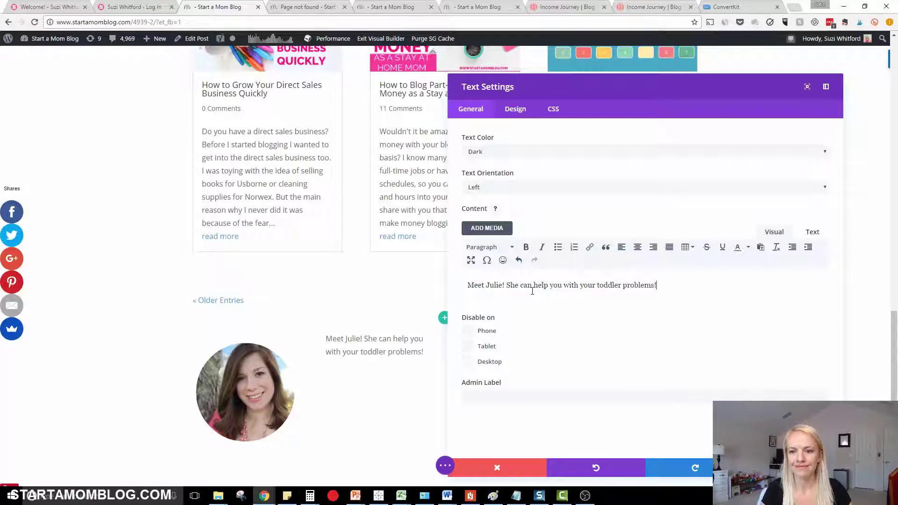
left_click(372, 340)
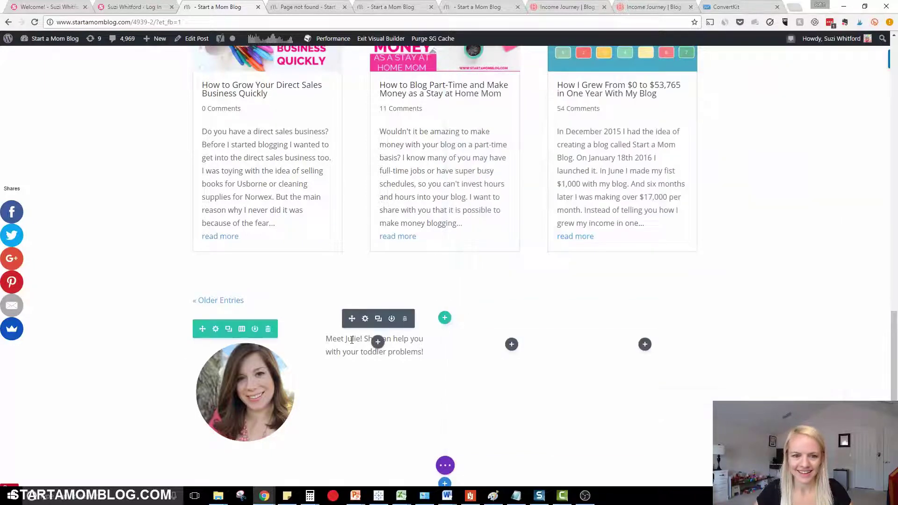
Move the introduction text from the second column to beneath the portrait photo
scroll(372, 341, "down", 1)
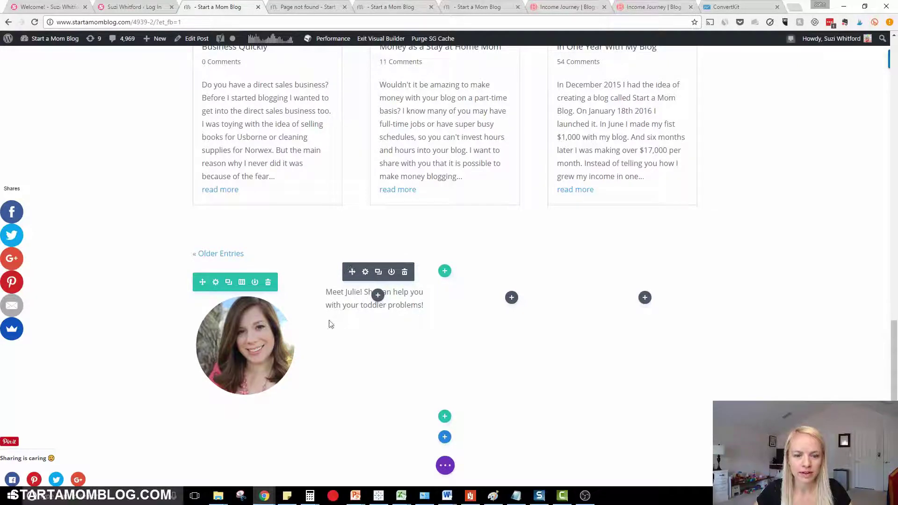
left_click_drag(330, 324, 280, 411)
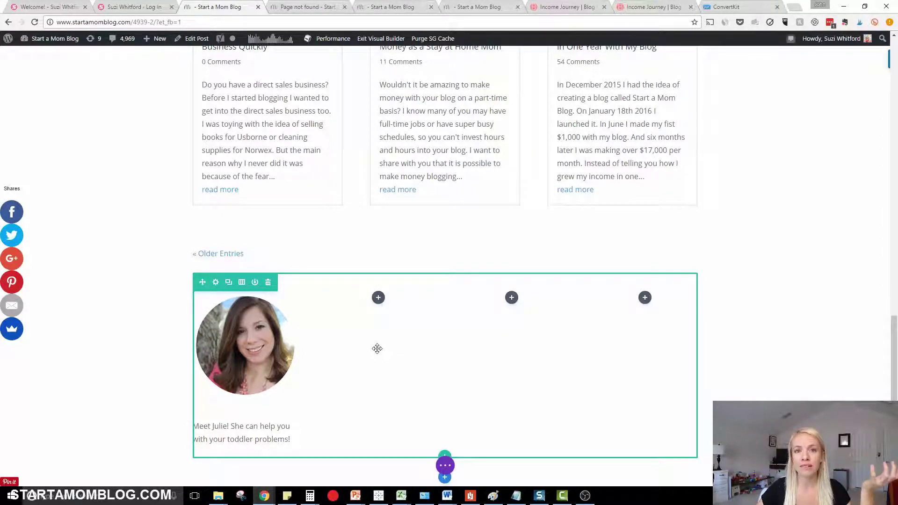
scroll(375, 347, "down", 3)
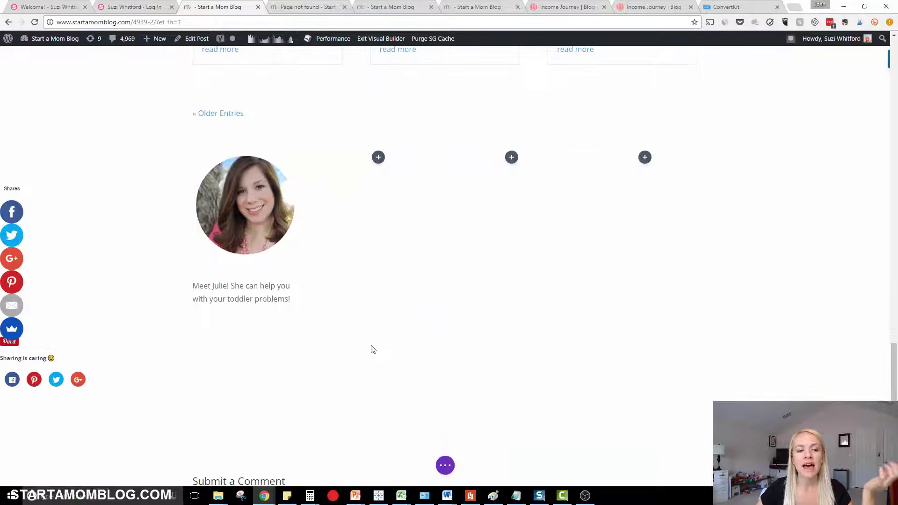
scroll(367, 343, "up", 6)
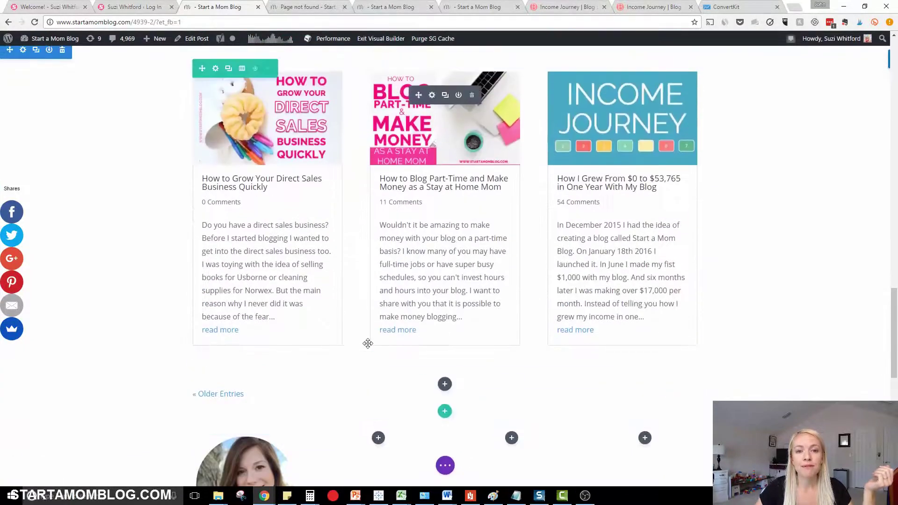
scroll(367, 344, "up", 9)
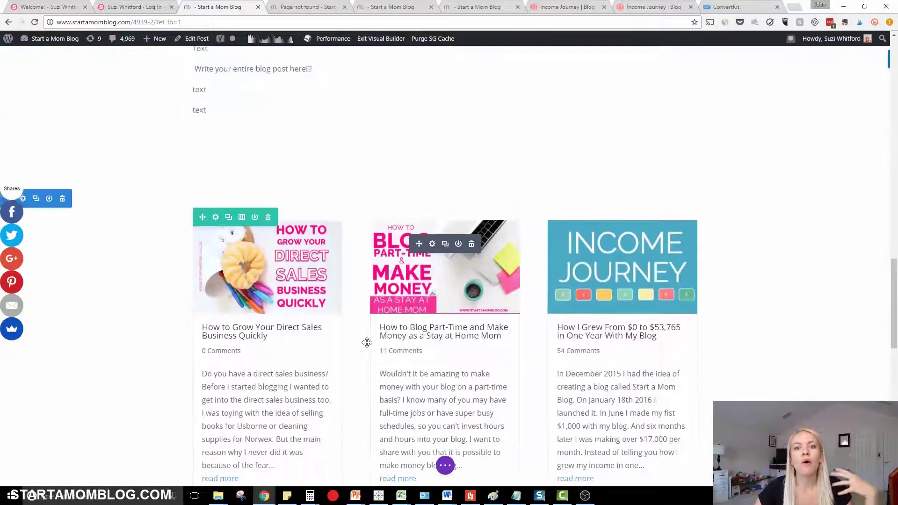
scroll(361, 339, "up", 12)
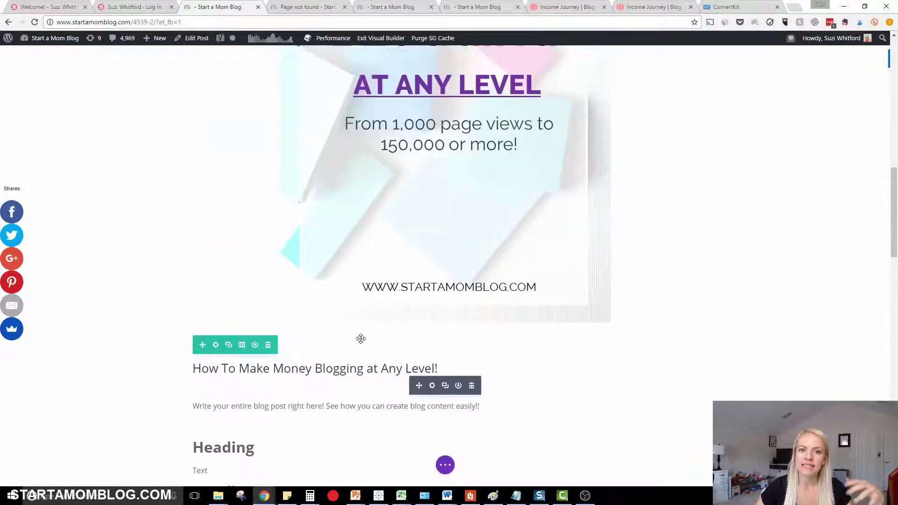
scroll(360, 339, "up", 5)
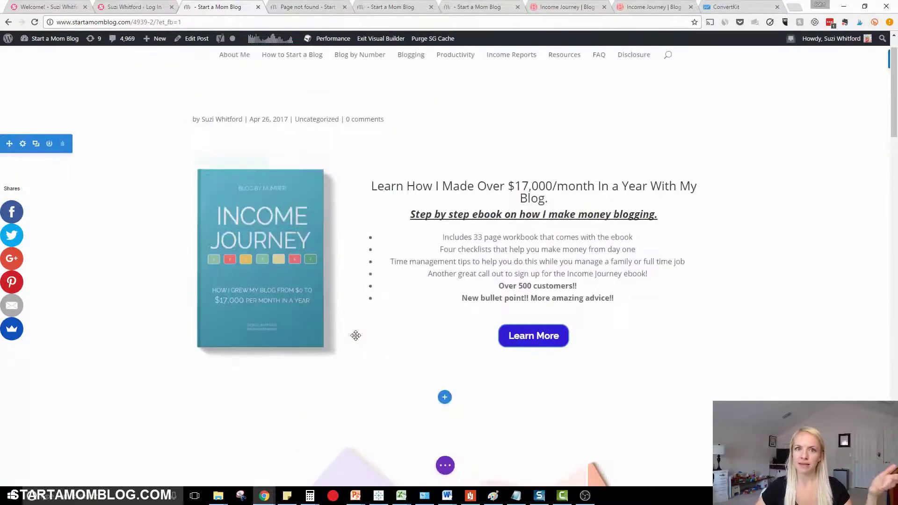